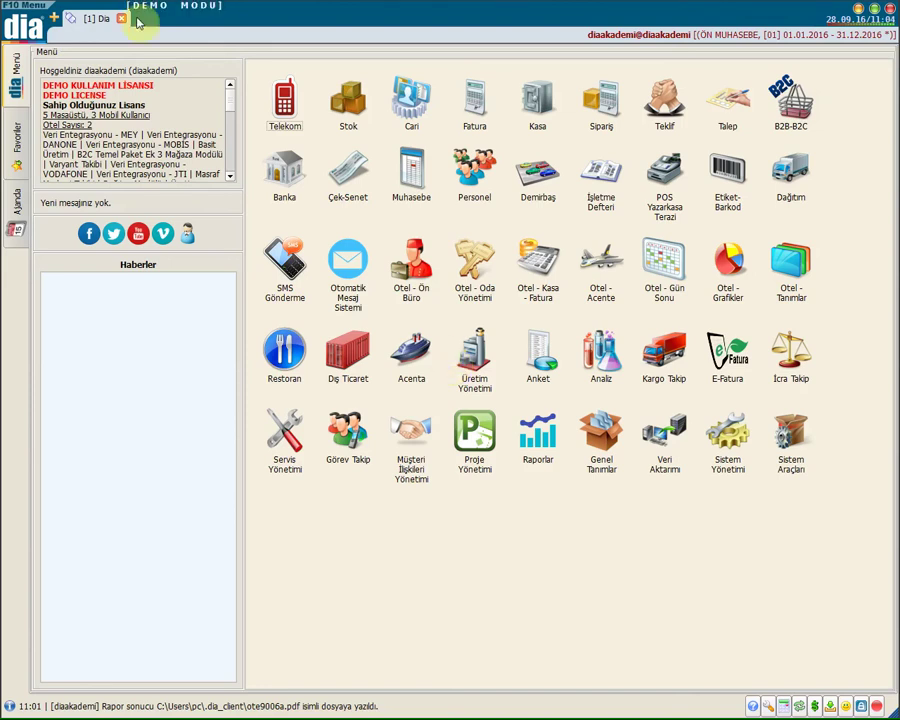
- Find the Malzeme Fişleri list by searching for MALZEME and add a new Devir Fişi from it
left_click(28, 25)
left_click(33, 57)
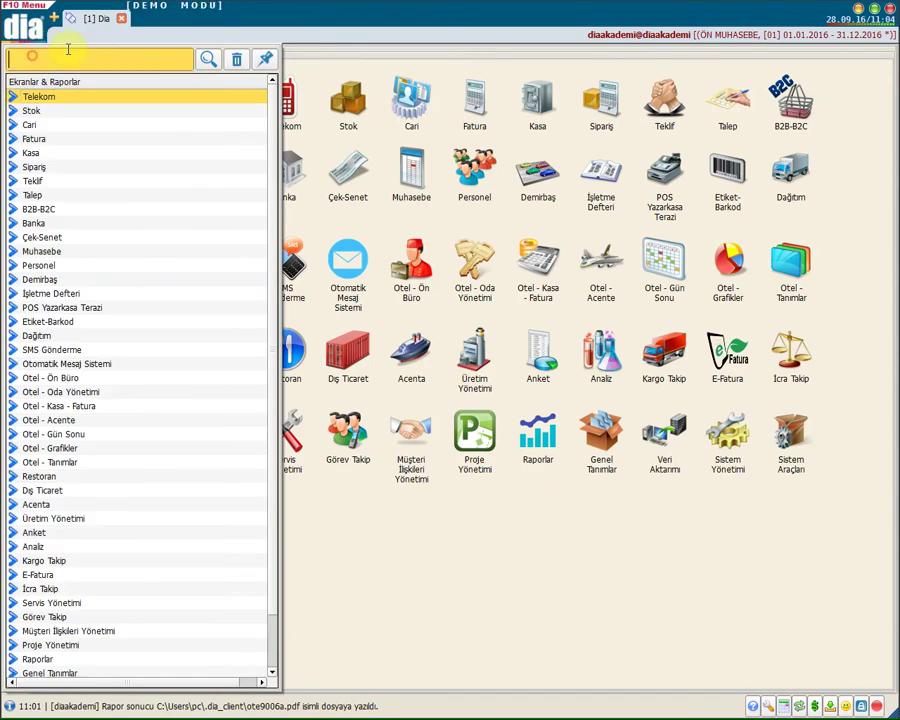
type("MALZEME")
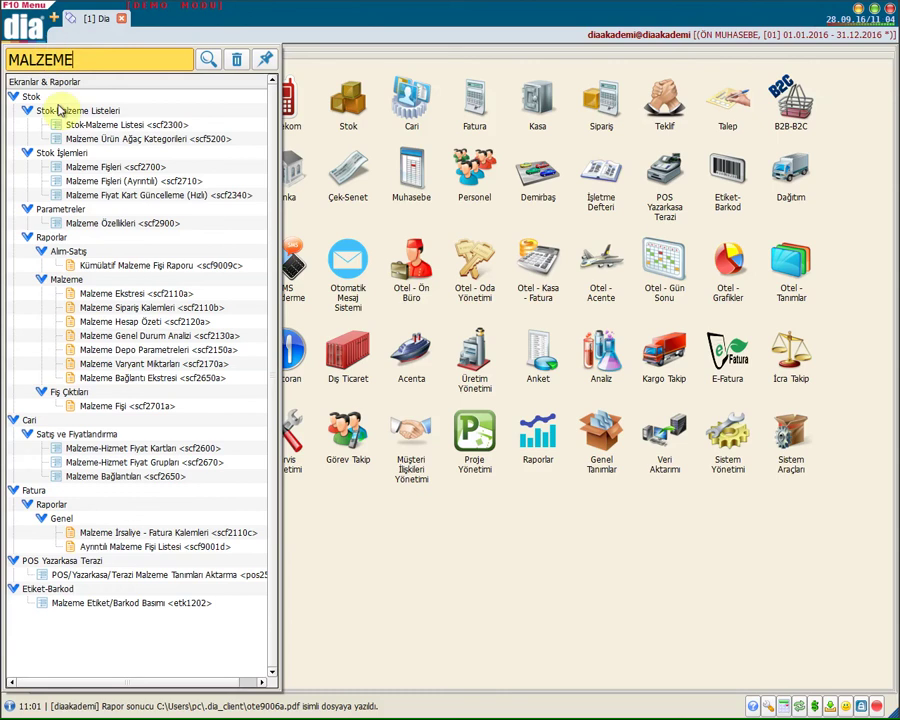
double_click(128, 170)
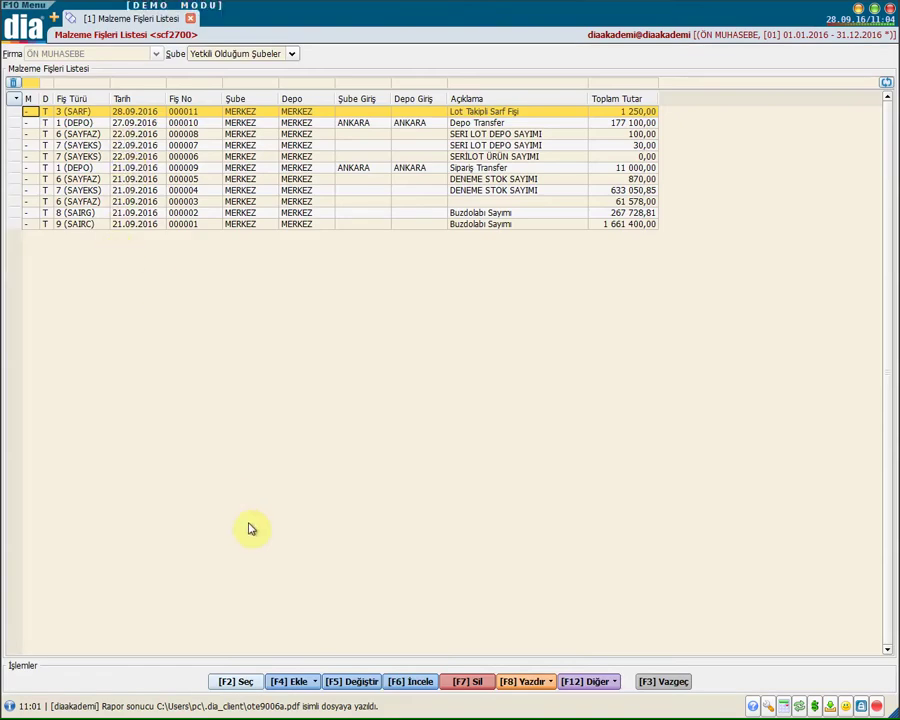
key("F4")
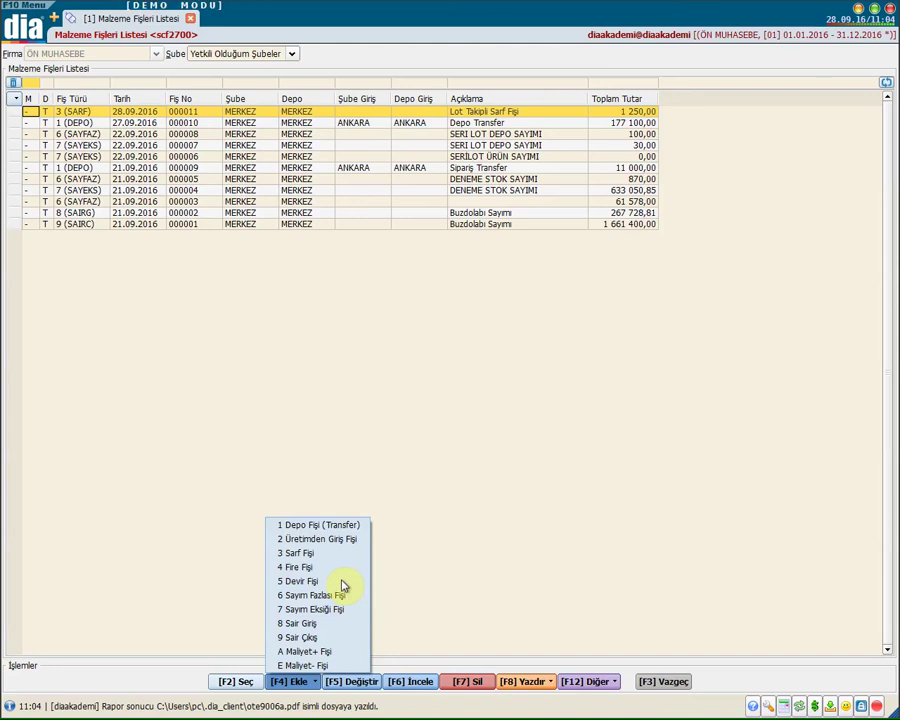
left_click(304, 585)
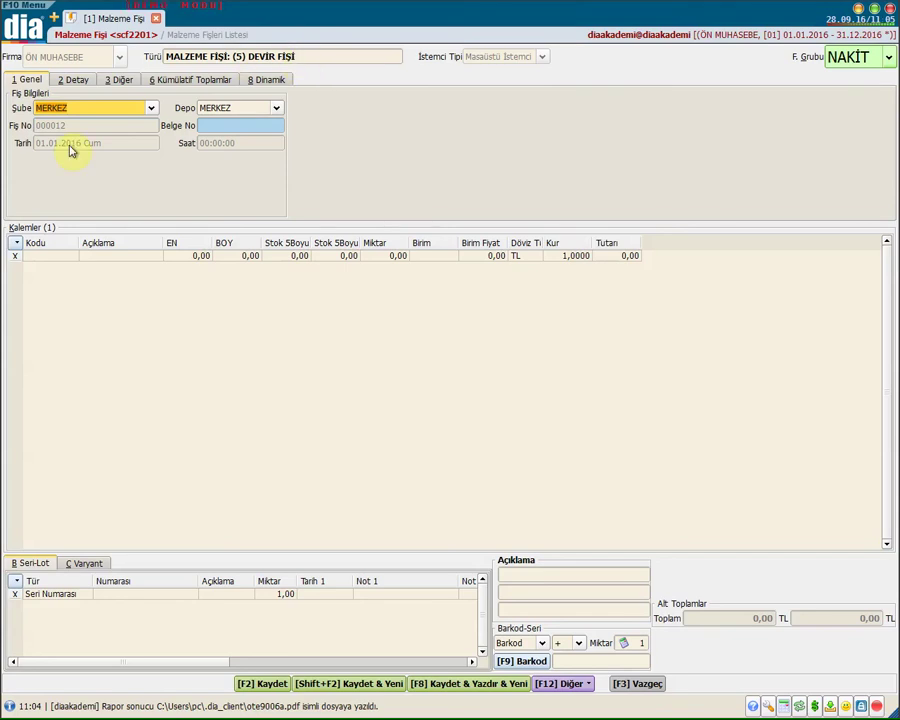
- Set the voucher's branch and depot to MERKEZ and enter document number 123654
left_click(57, 110)
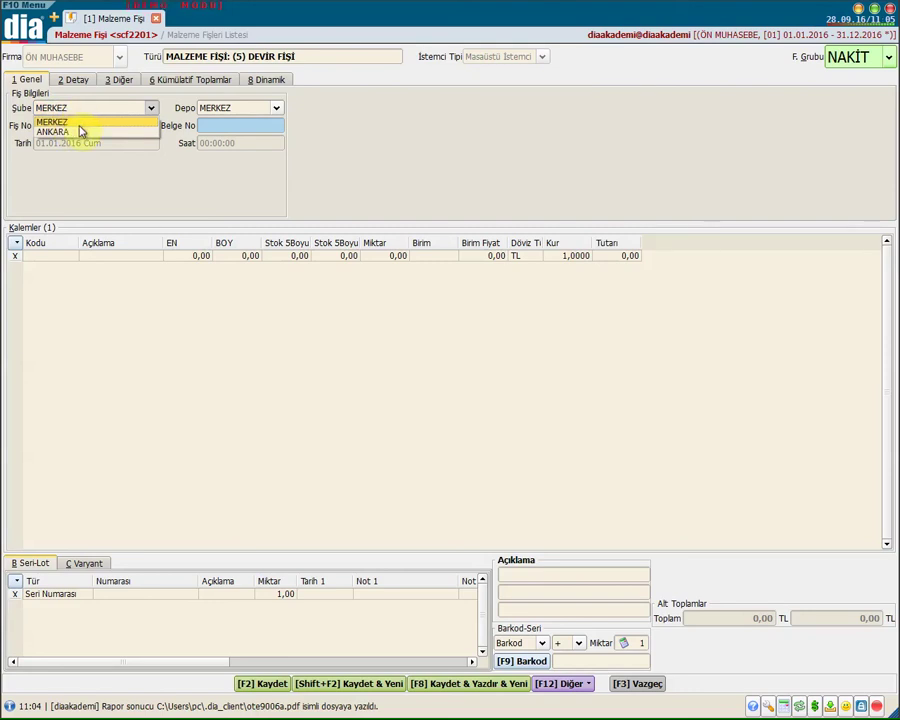
key("Return")
left_click(218, 113)
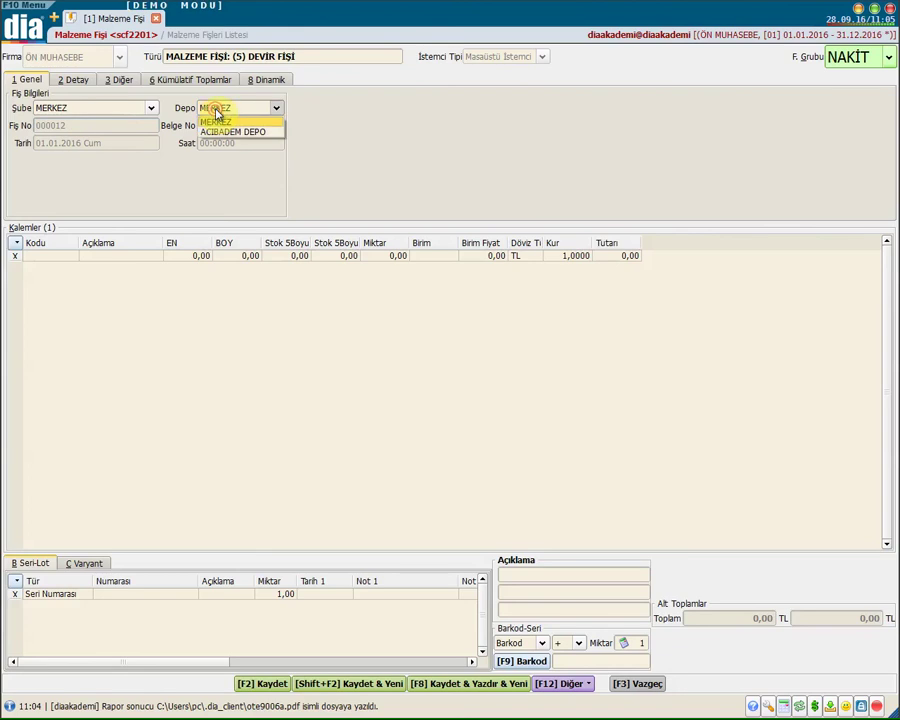
key("Return")
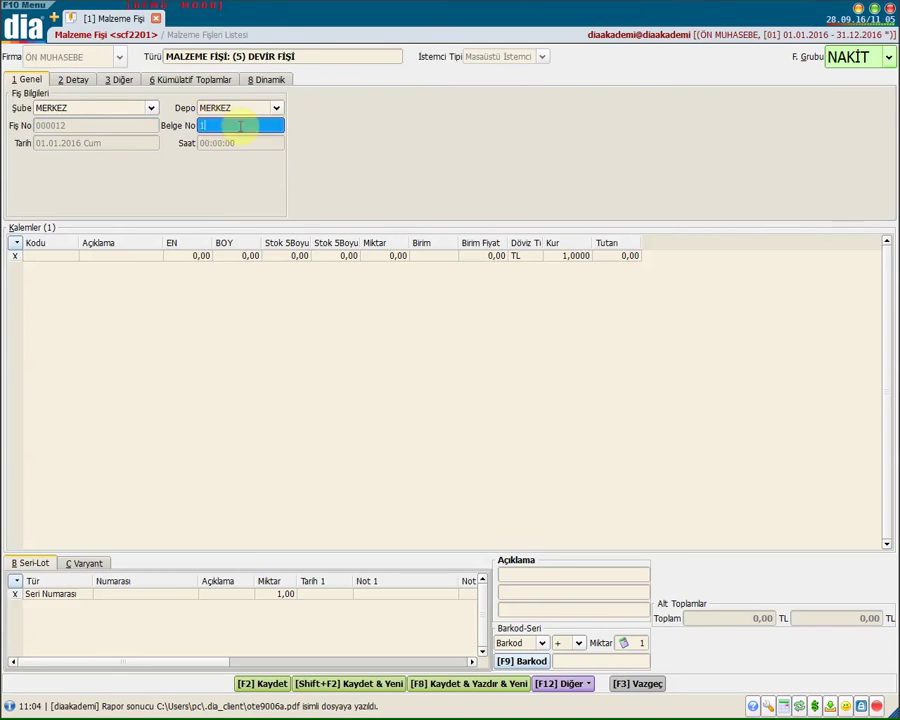
type("123654")
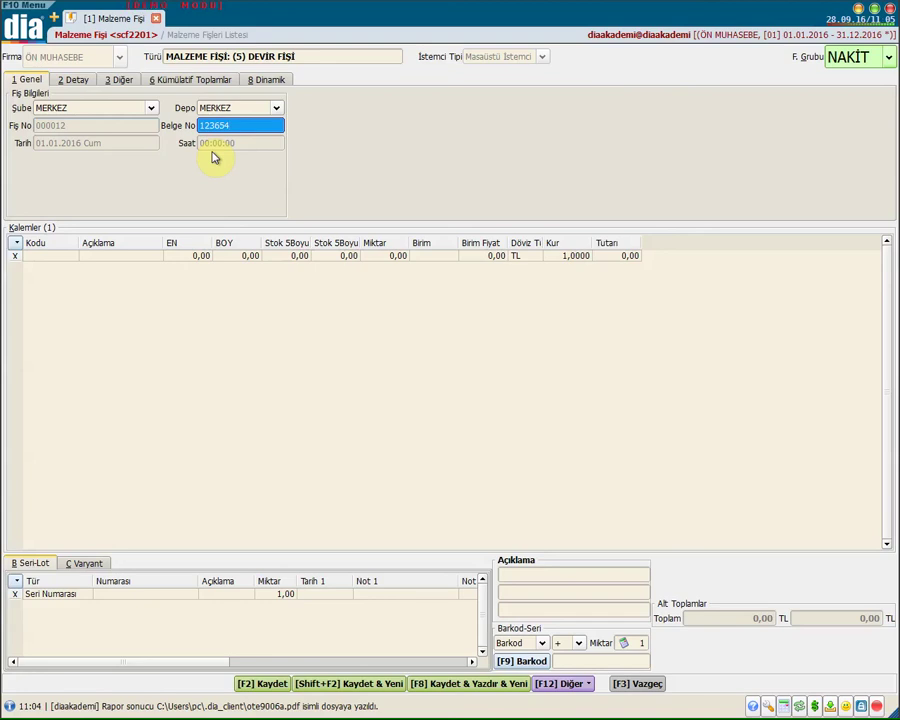
- Examine the voucher's Detay, Diğer, Kümülatif Toplamlar and Dinamik sections, including the reporting currency and status options
left_click(68, 80)
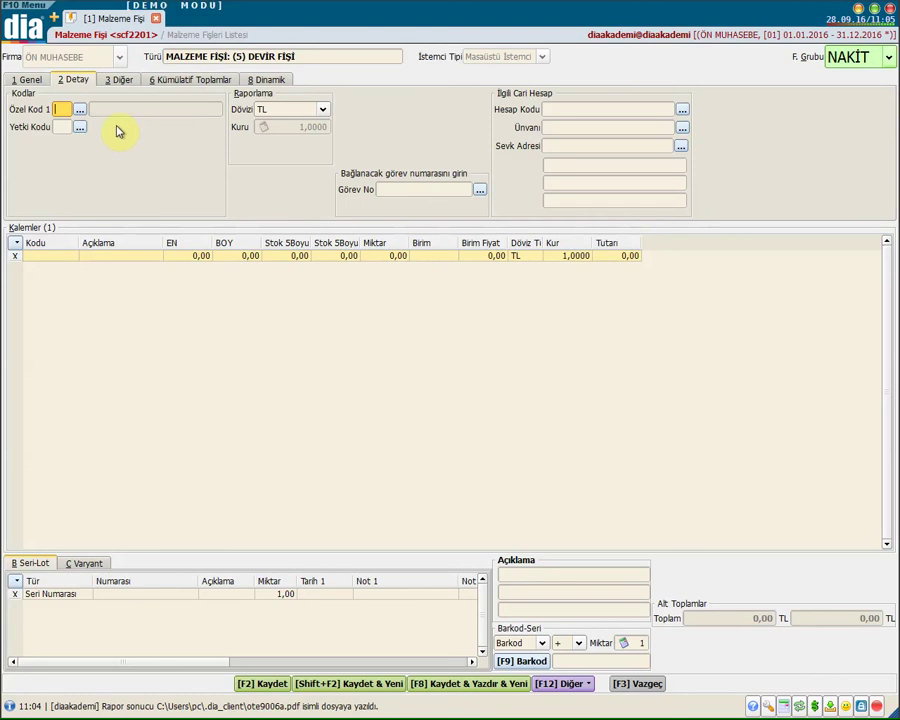
left_click(61, 128)
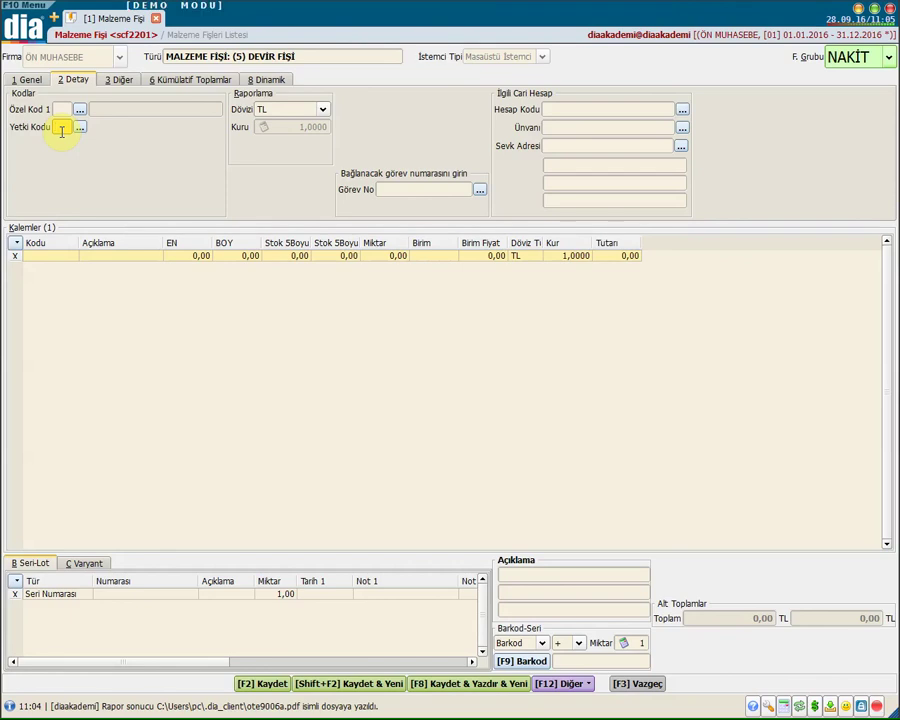
left_click(287, 110)
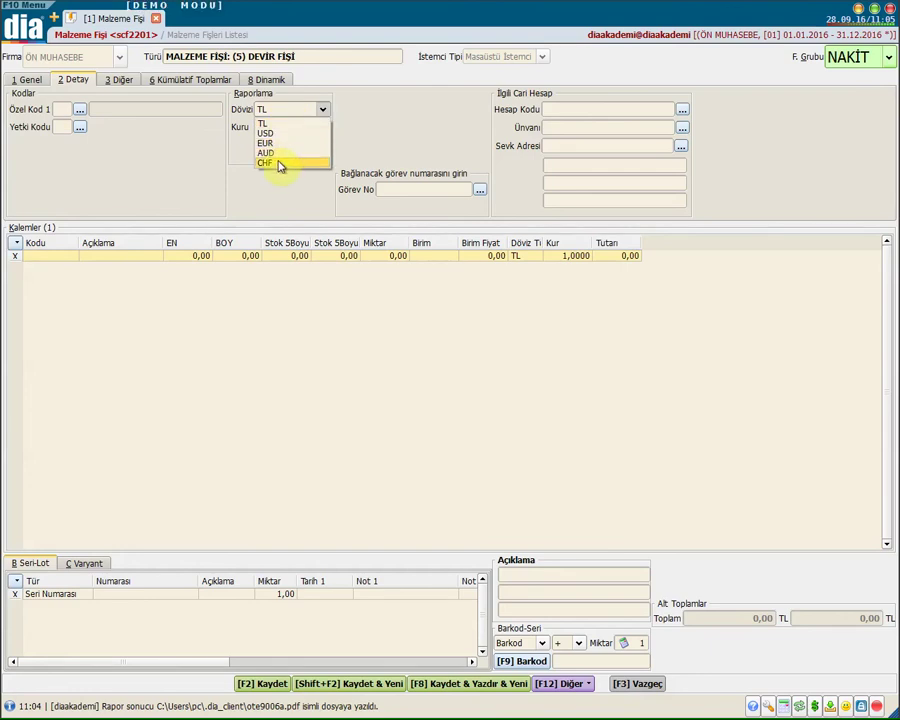
left_click(275, 126)
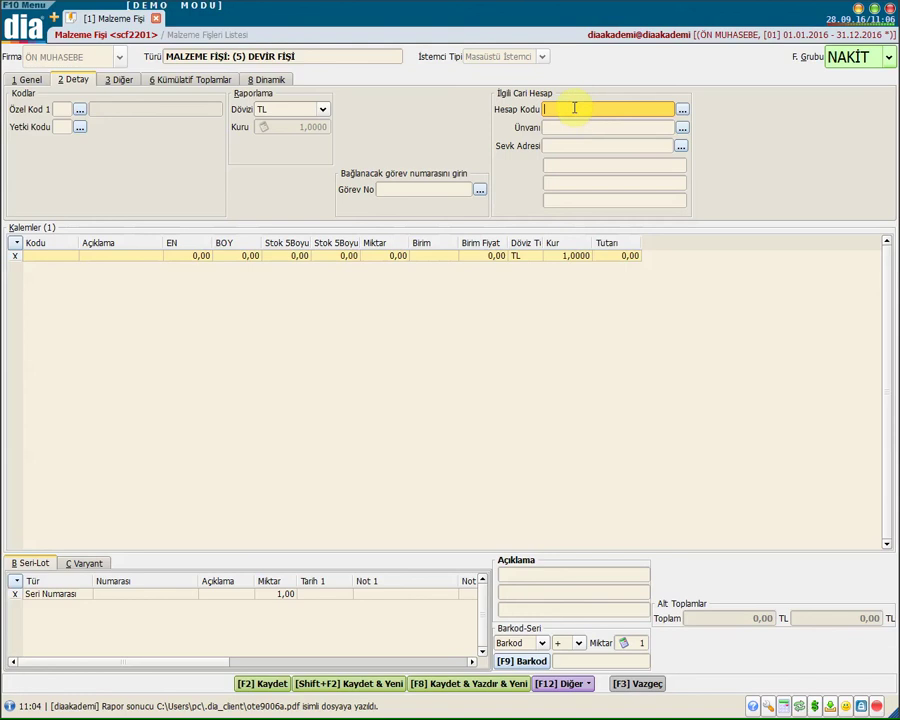
left_click(120, 80)
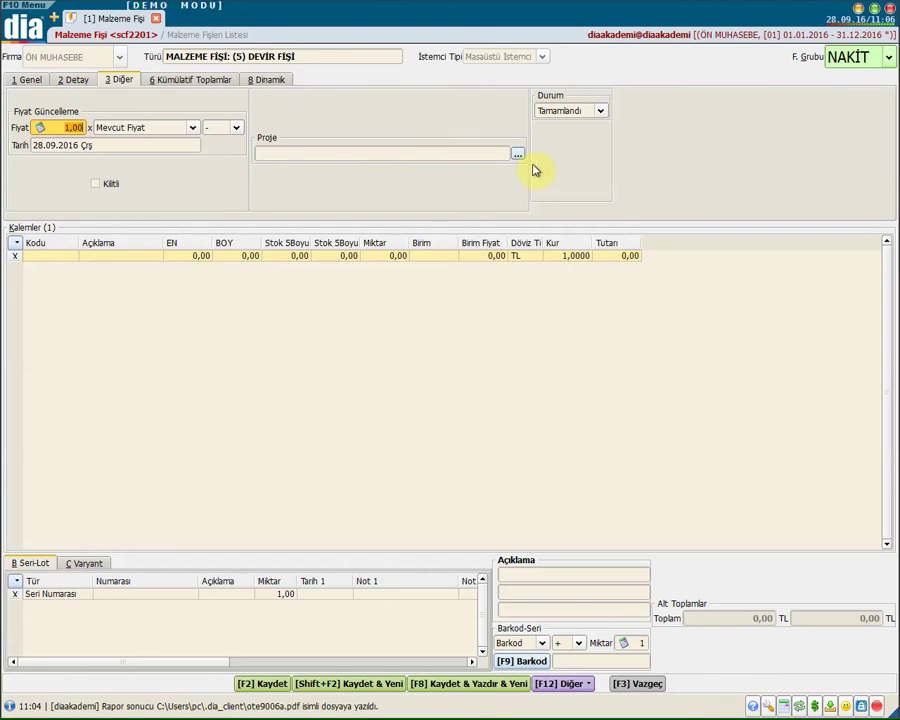
left_click(580, 120)
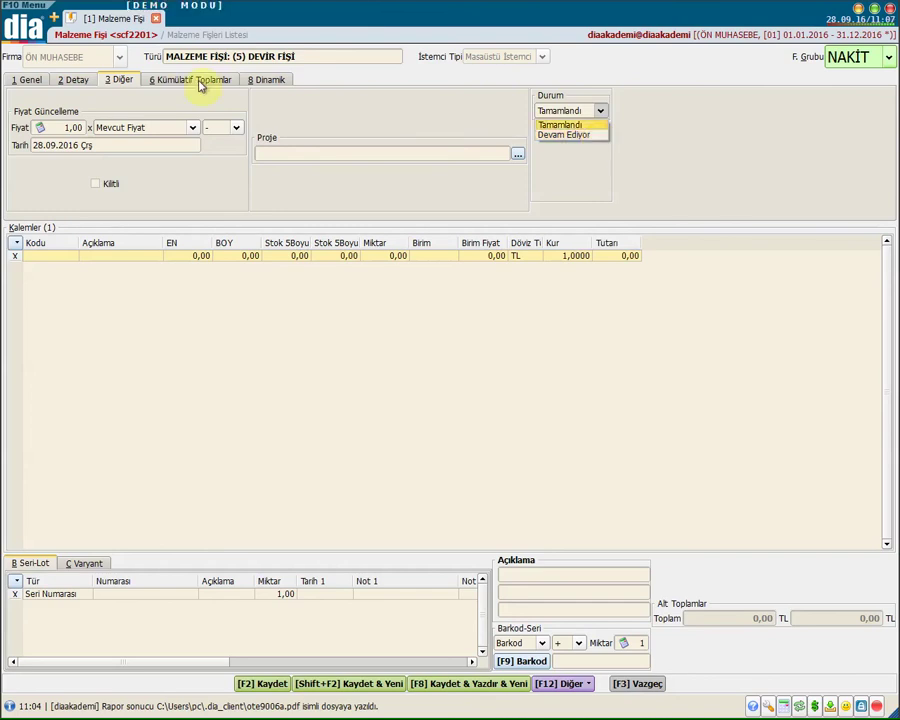
left_click(590, 125)
left_click(177, 80)
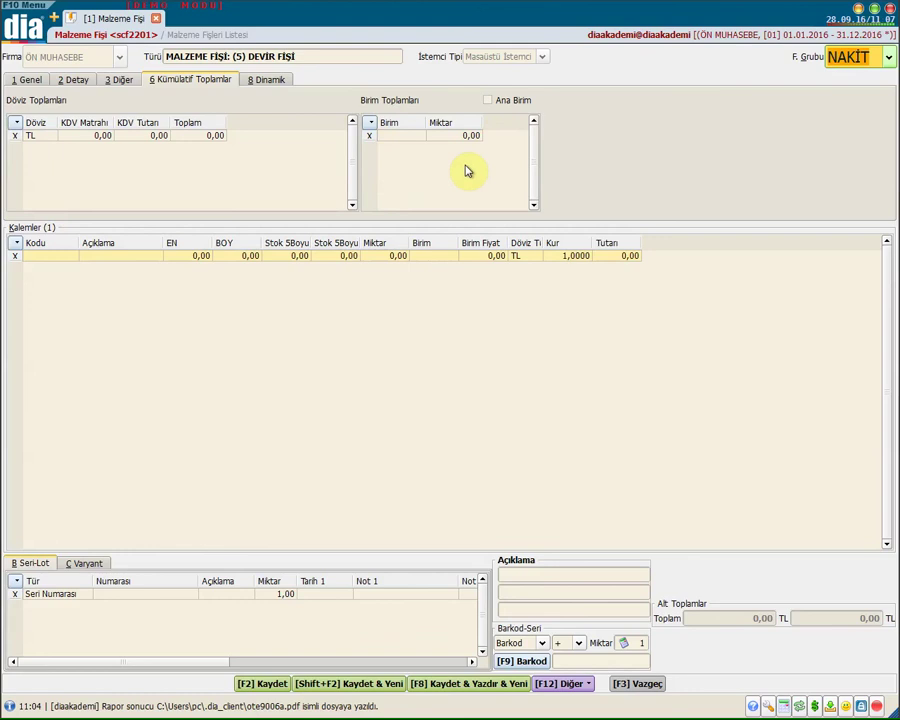
left_click(268, 83)
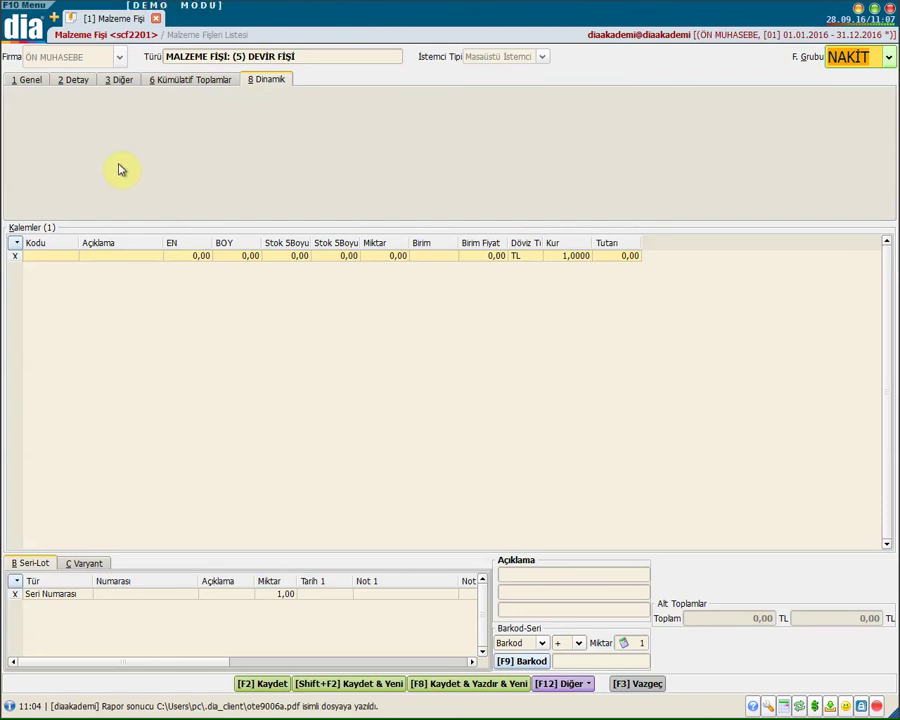
- Choose material DV0001 (DEVREDİLECEK ÜRÜN 1) from the stock list for the voucher's first line
left_click(27, 80)
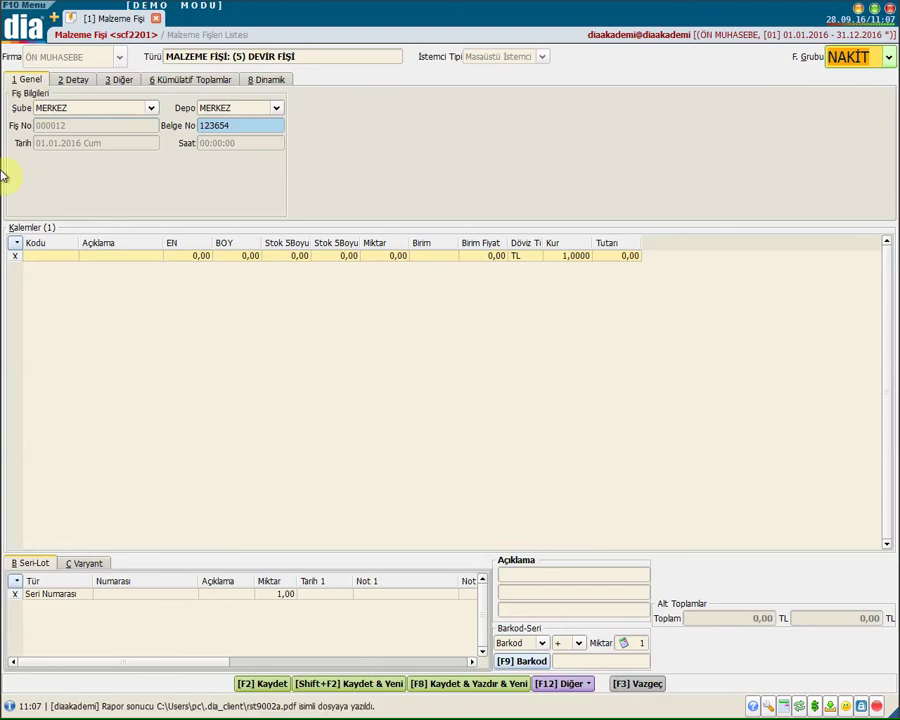
left_click(55, 259)
left_click(62, 257)
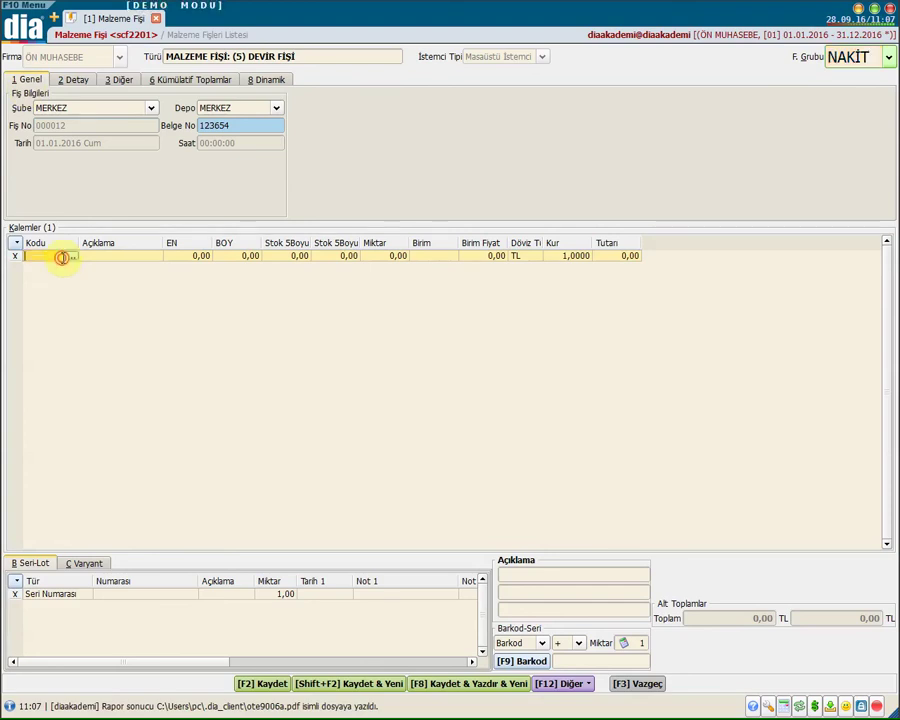
left_click(73, 258)
double_click(112, 513)
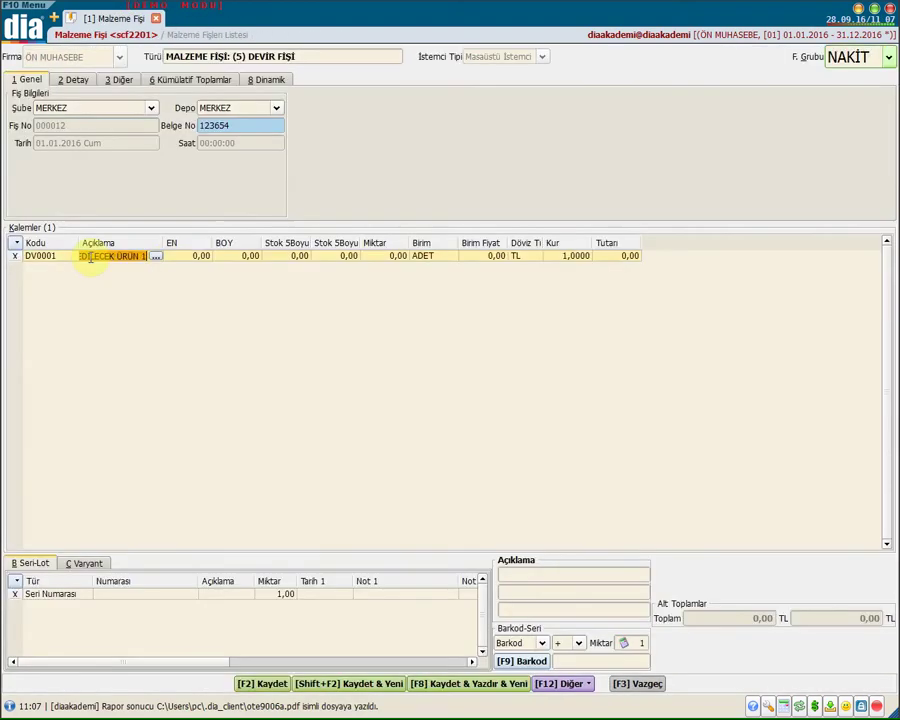
left_click(300, 257)
left_click(316, 258)
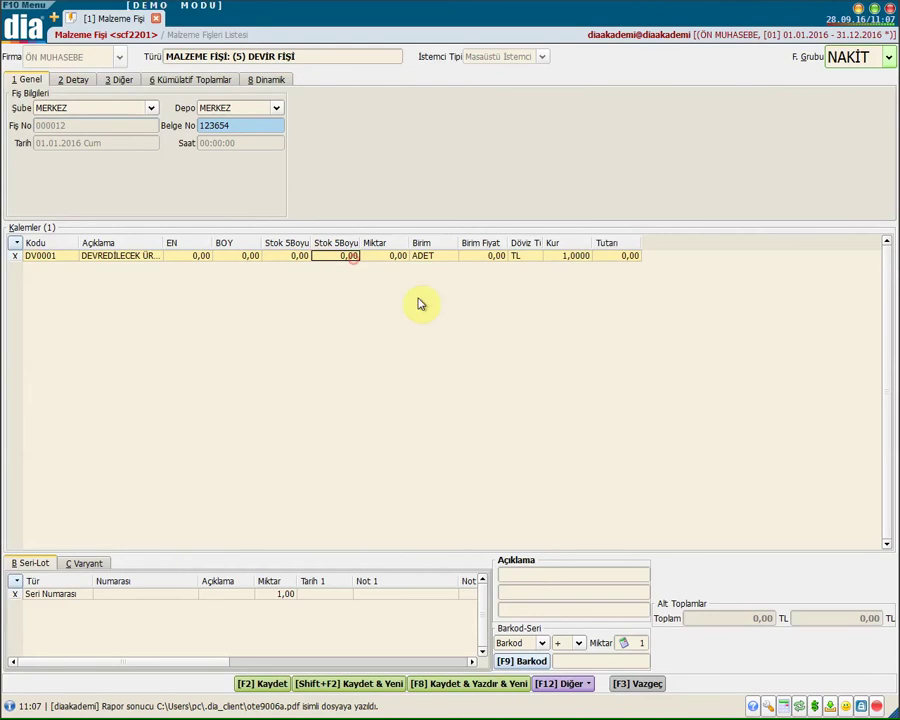
- Add materials DV0002, DV0003, DV0004 and DV0005 to the voucher lines with the bulk material selection
left_click(574, 689)
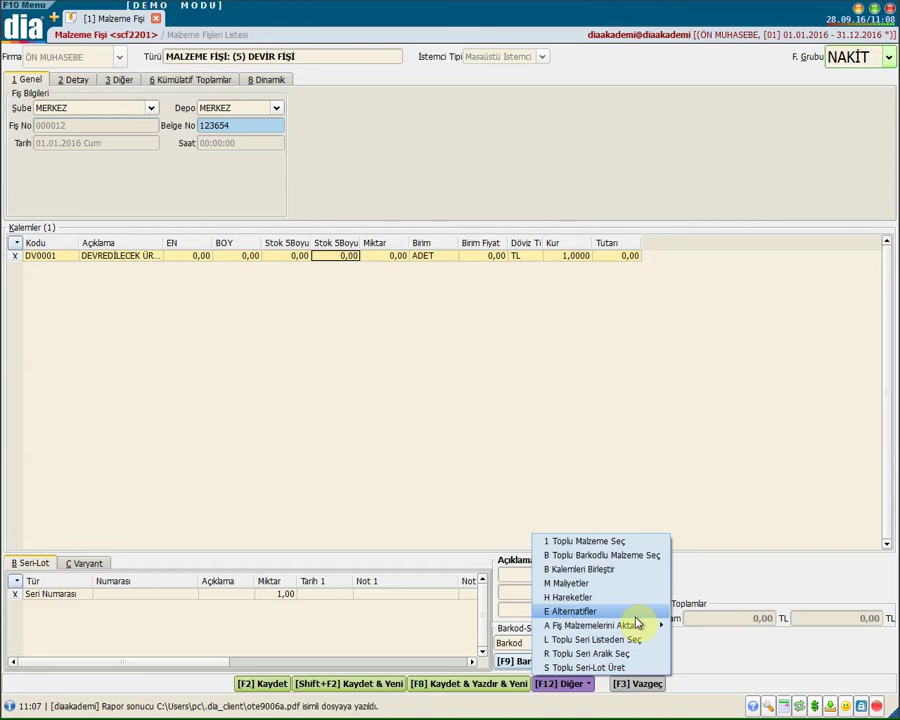
mouse_move(584, 634)
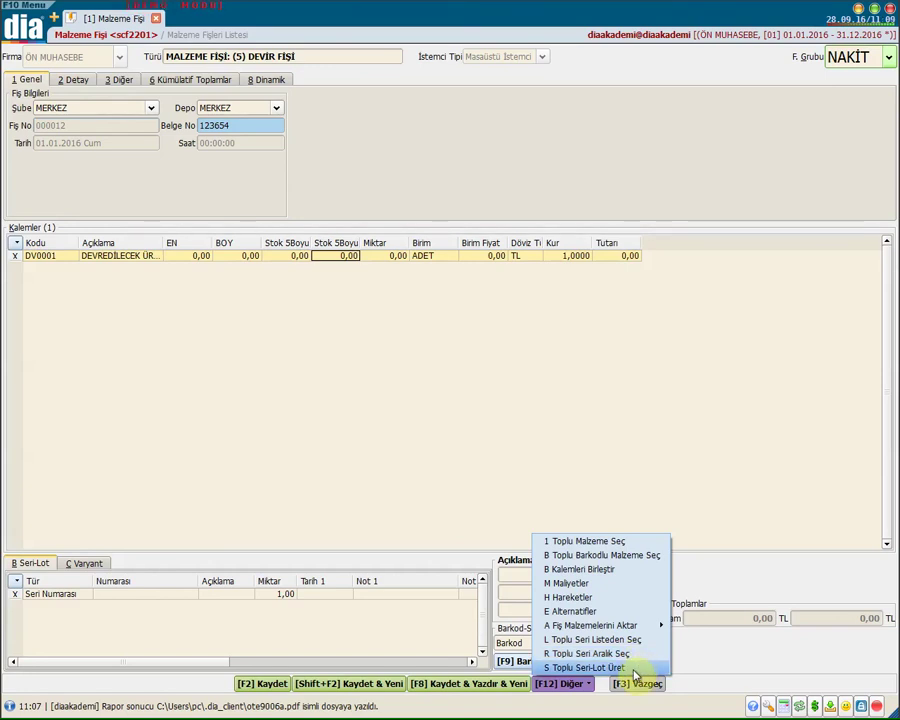
left_click(582, 543)
left_click(162, 518)
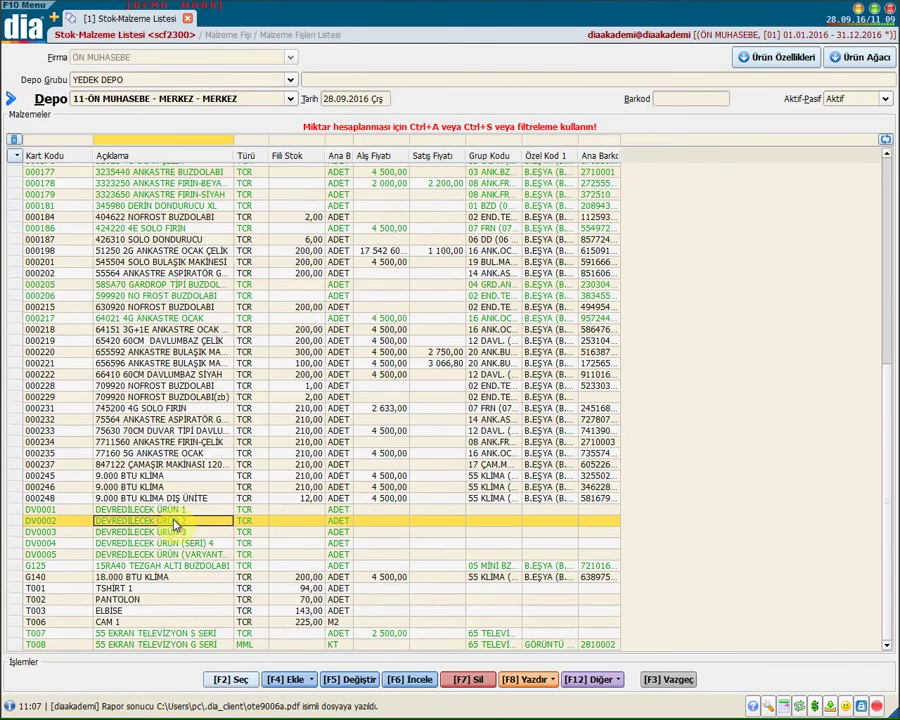
key("space")
key("space")
key("space")
key("space")
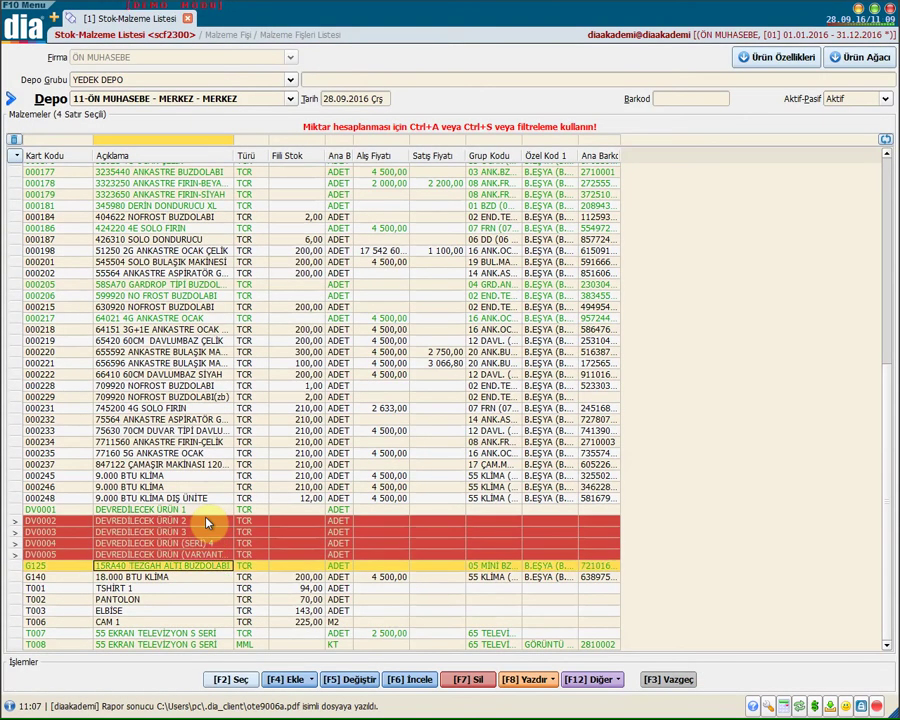
left_click(15, 554)
left_click(15, 554)
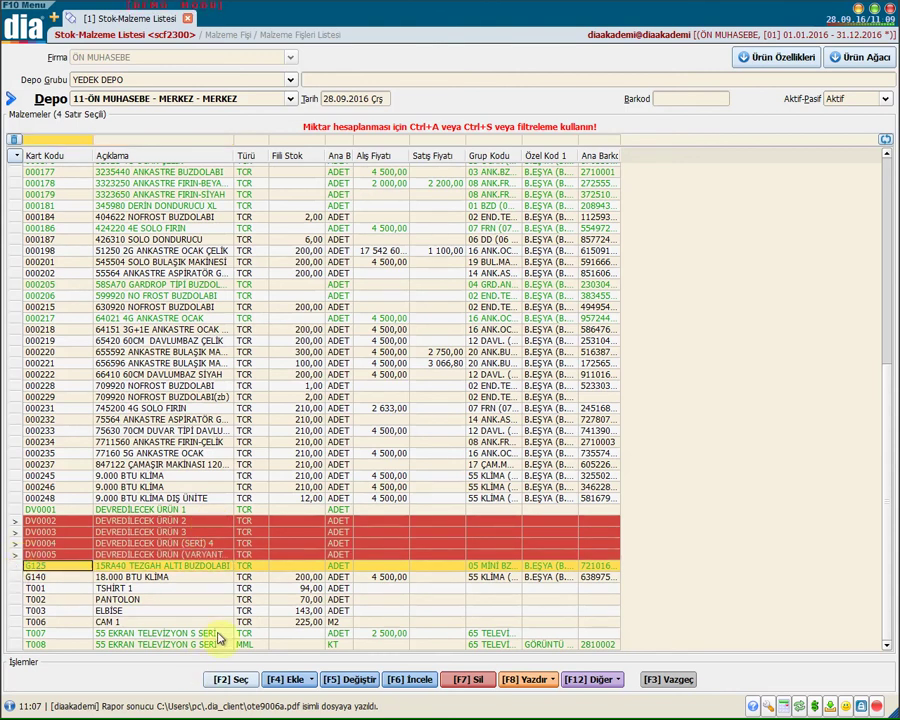
key("F2")
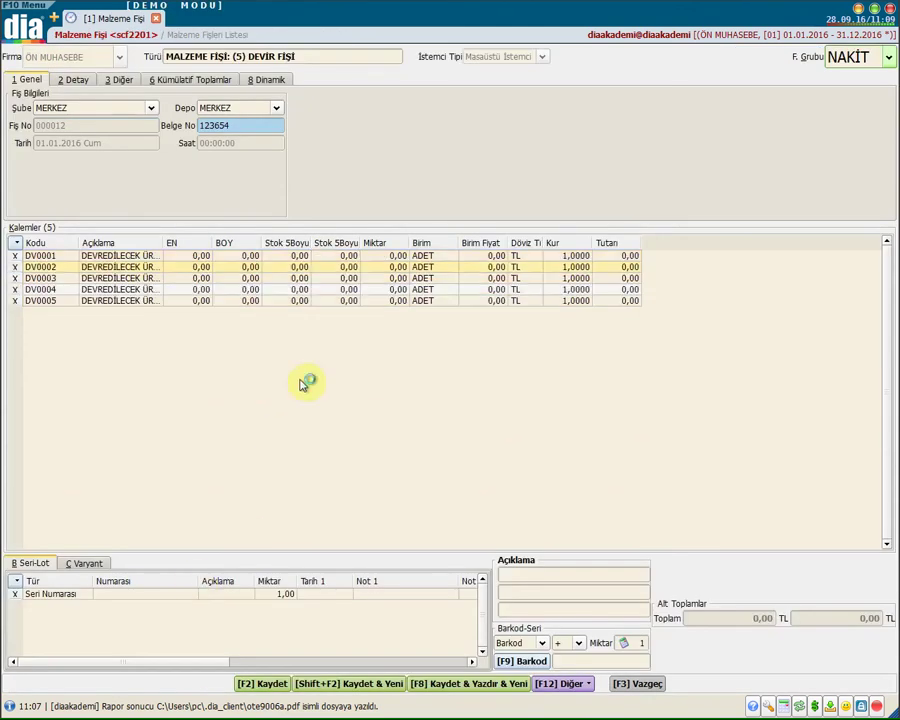
- Widen the Açıklama column of the voucher lines so the full material descriptions fit
left_click_drag(162, 242, 230, 243)
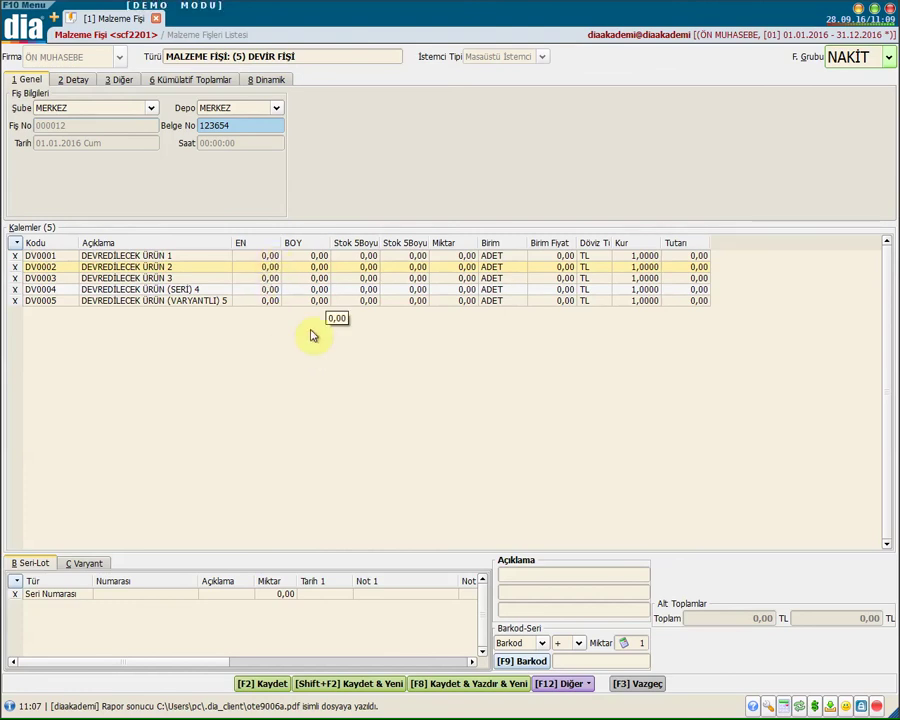
left_click(271, 256)
left_click(301, 258)
left_click(316, 267)
left_click(356, 258)
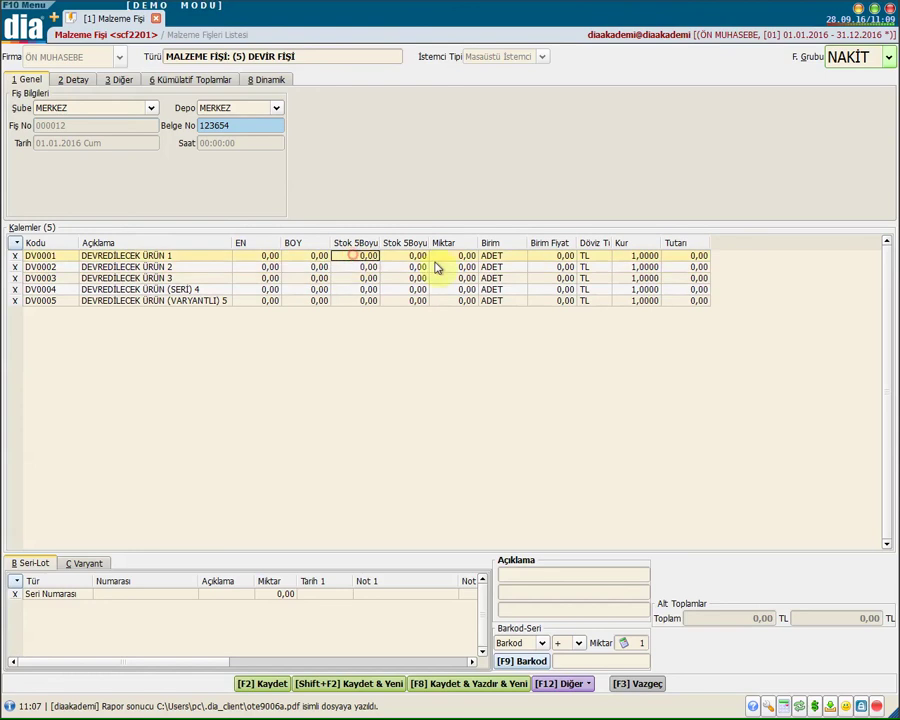
- Set the line quantities to 5 for DV0001, 6 for DV0002, 5 for DV0003 and 5 for DV0004
left_click(449, 260)
left_click(449, 256)
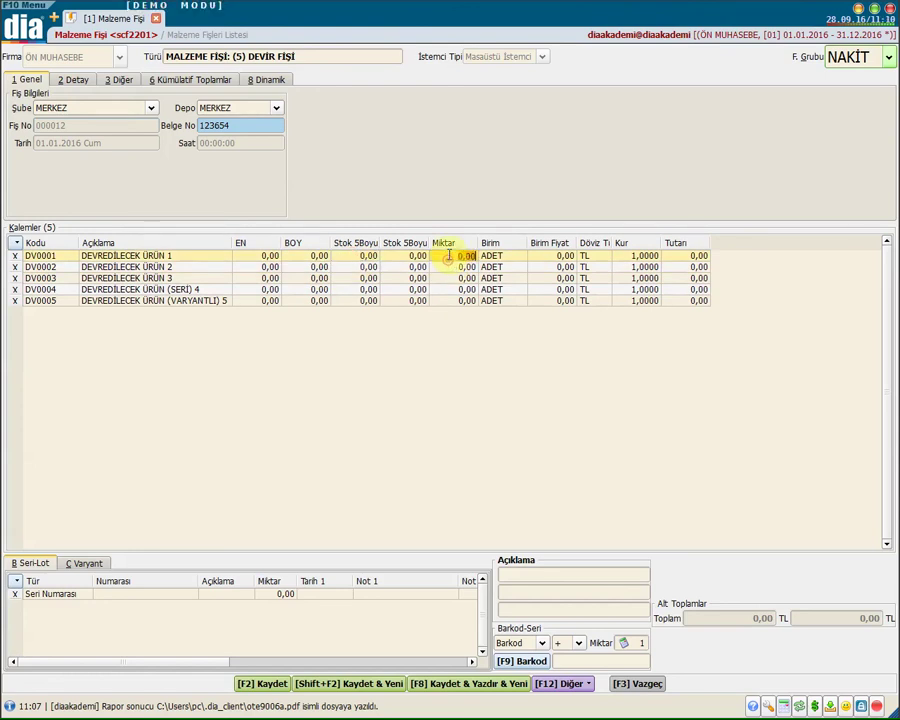
type("5")
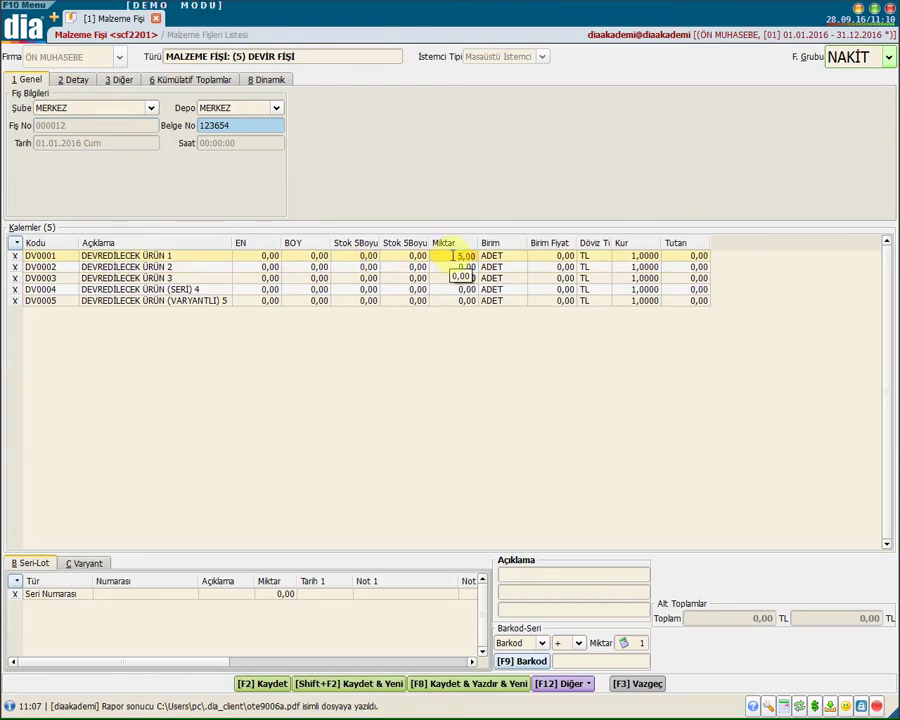
left_click(455, 266)
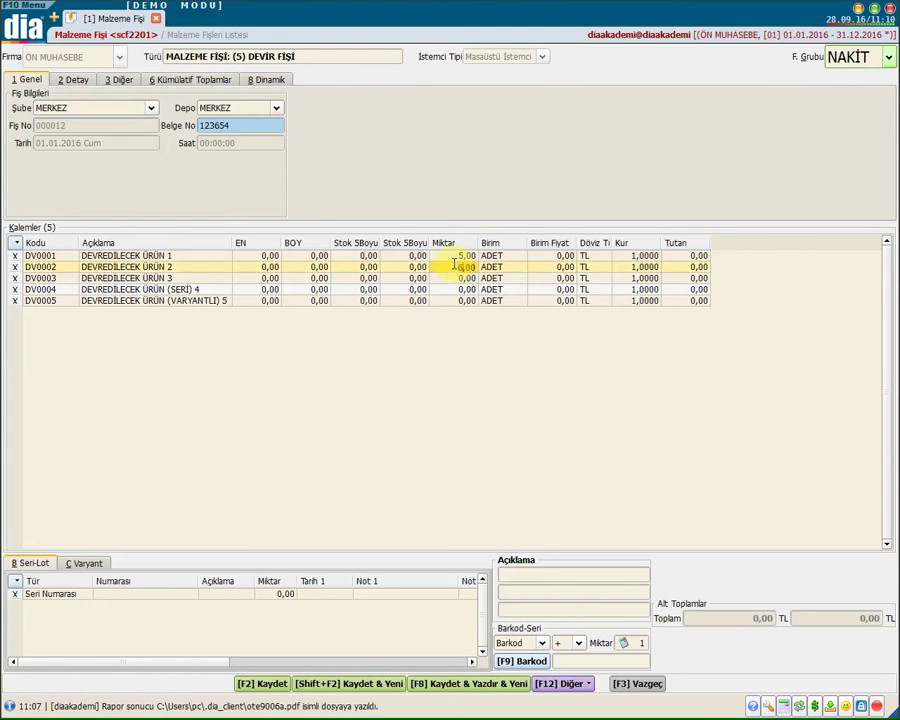
left_click(460, 278)
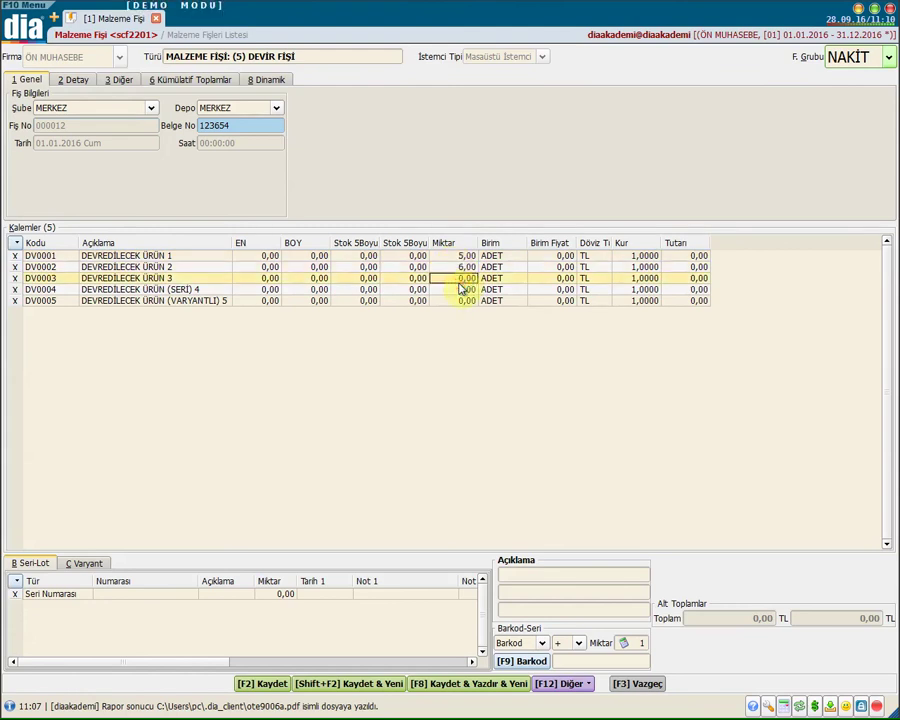
type("5")
left_click(458, 290)
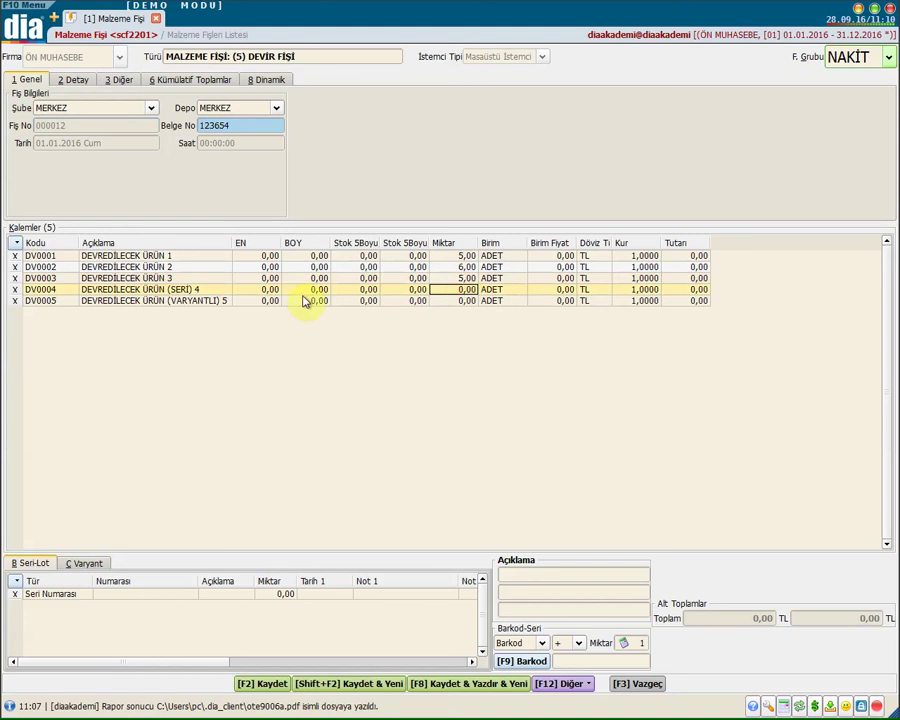
double_click(467, 290)
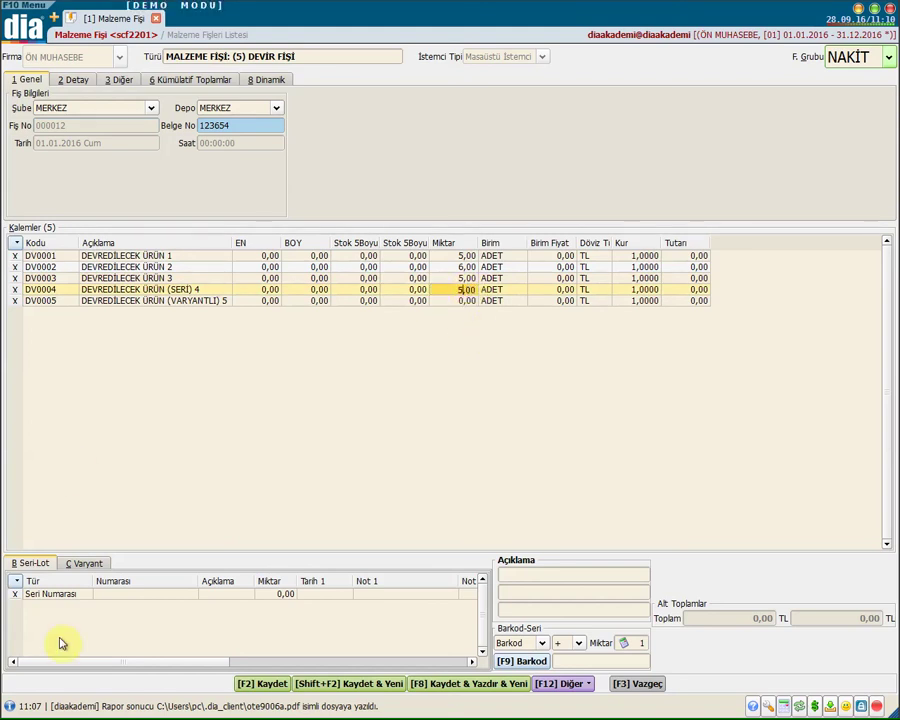
- Assign serial numbers DVR123, DVR124 and DVR125 from the serial-lot list to the DV0004 line
left_click(114, 594)
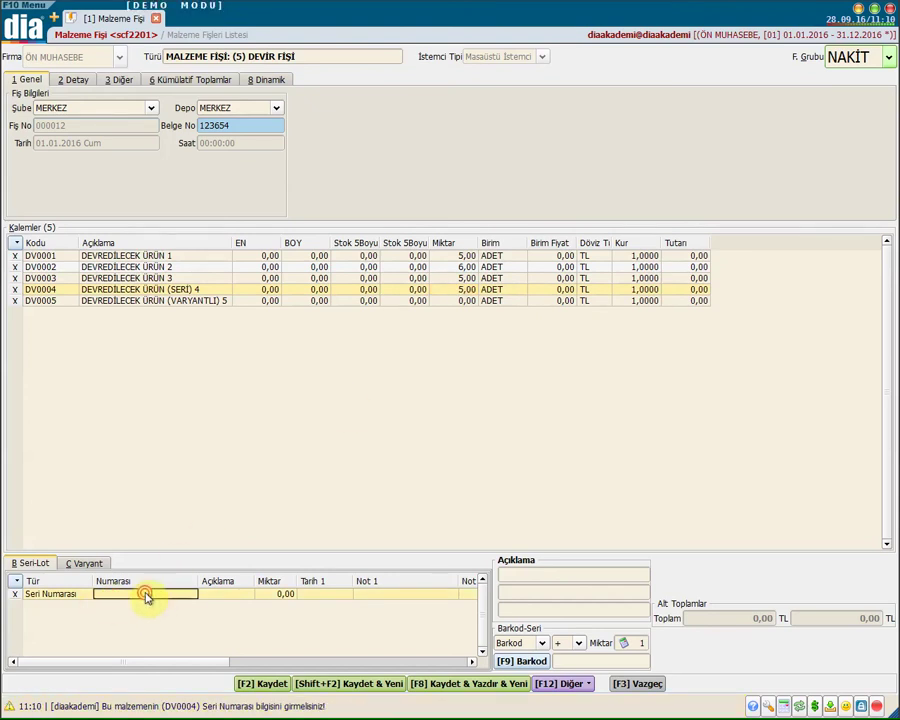
left_click(146, 592)
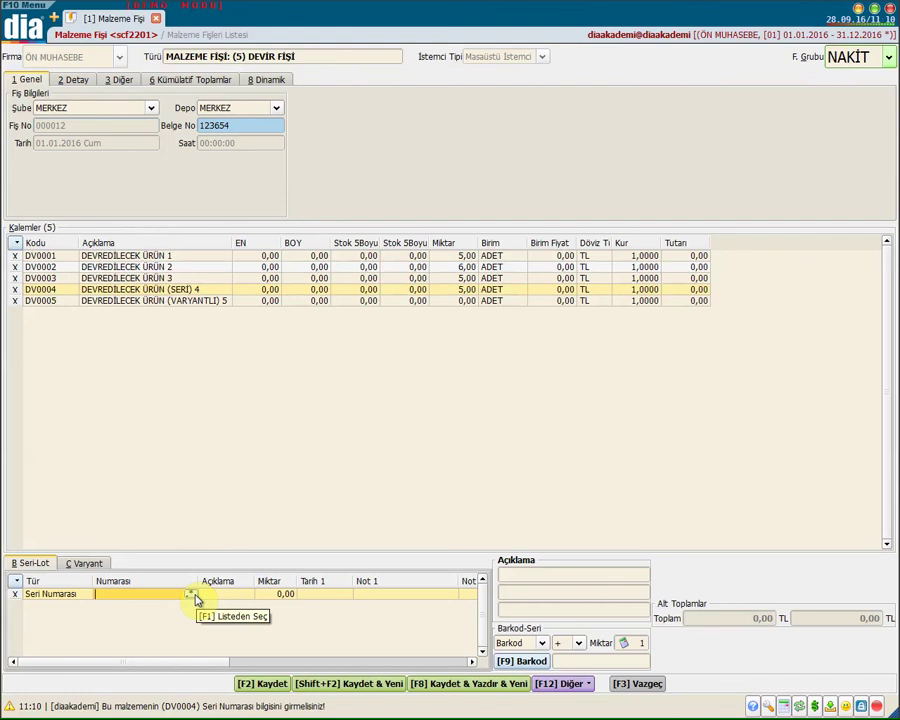
left_click(194, 596)
left_click(130, 126)
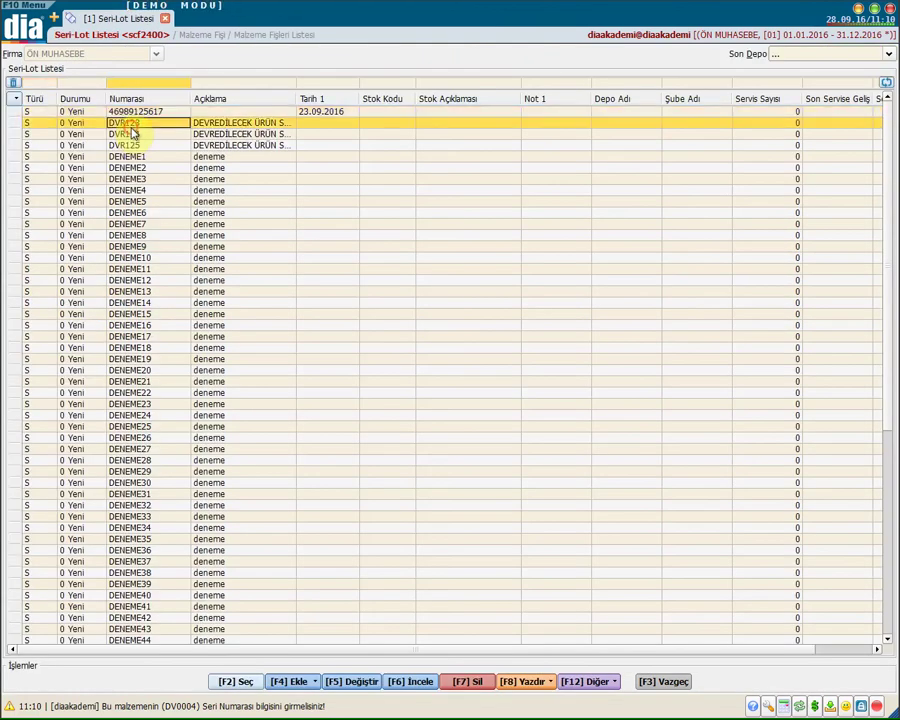
key("space")
key("space")
key("space")
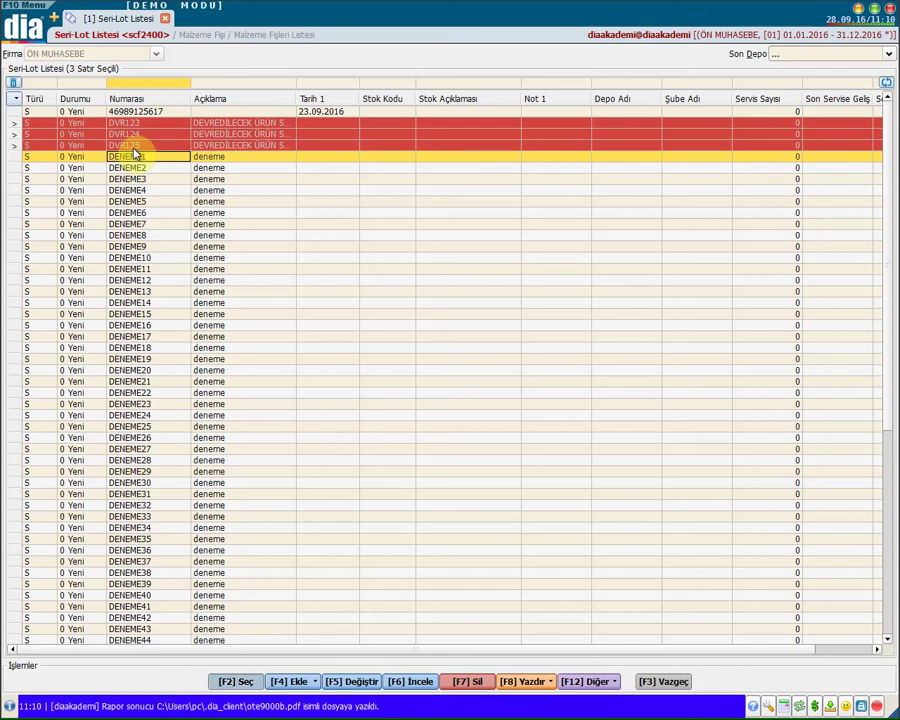
key("F2")
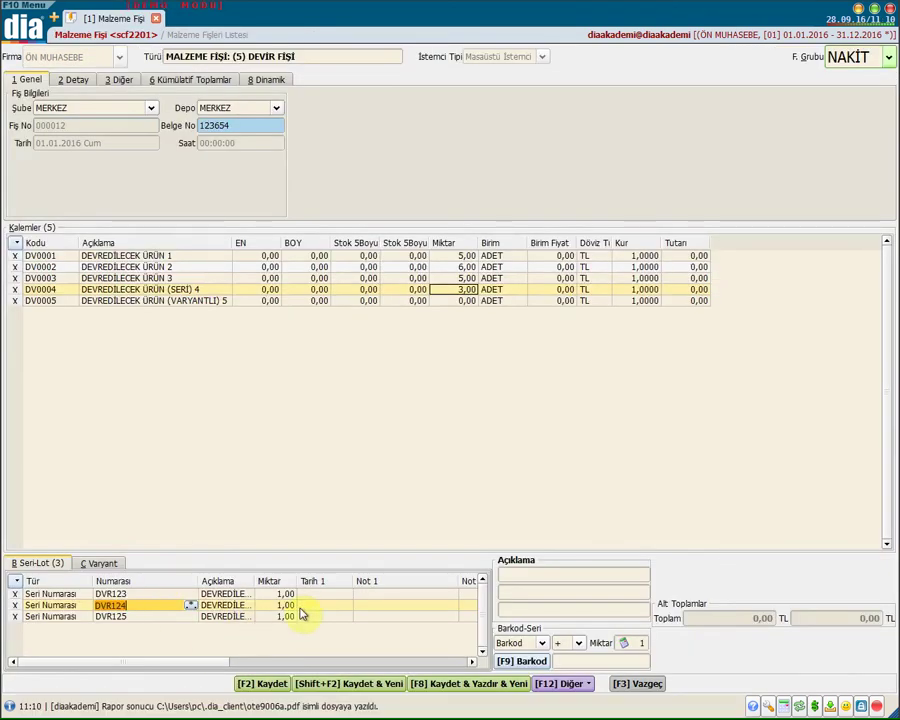
- Bring up the variant quantity entry for the DV0005 (VARYANTLI) line from its quantity cell
left_click(108, 302)
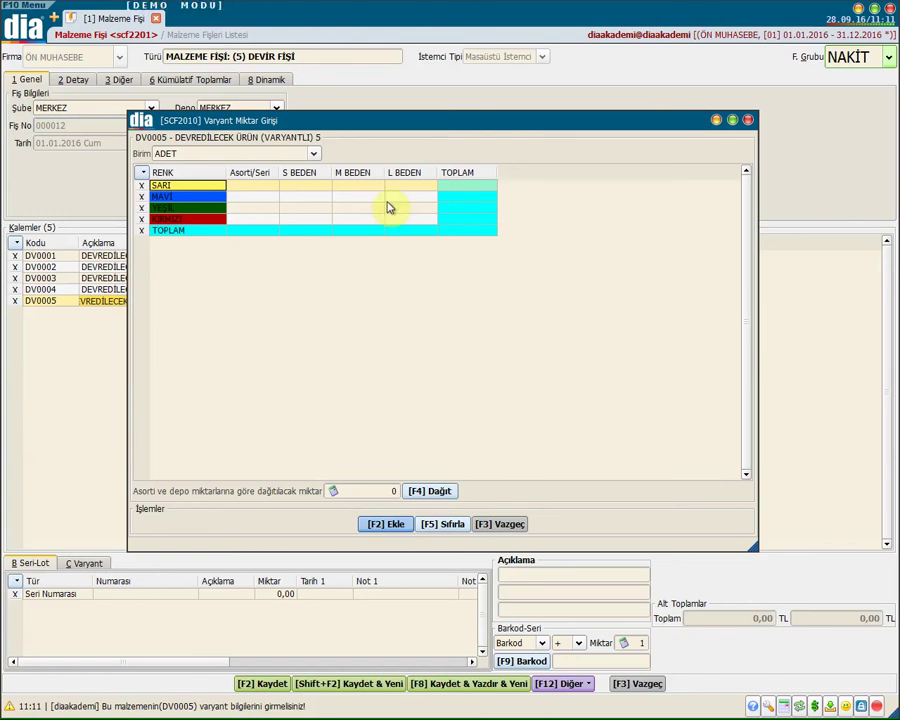
left_click(516, 528)
left_click(440, 303)
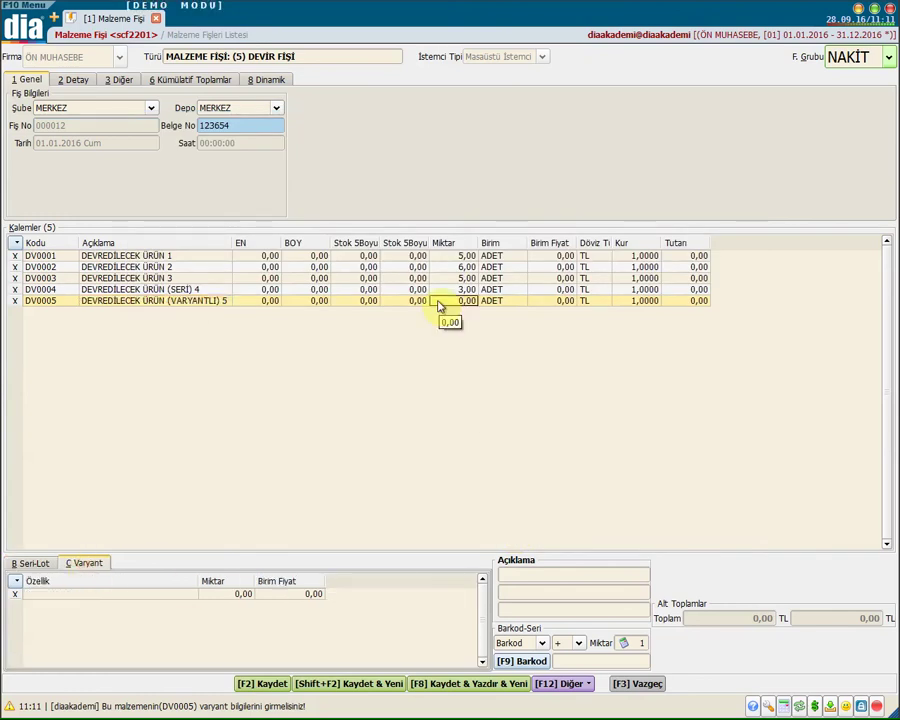
right_click(440, 304)
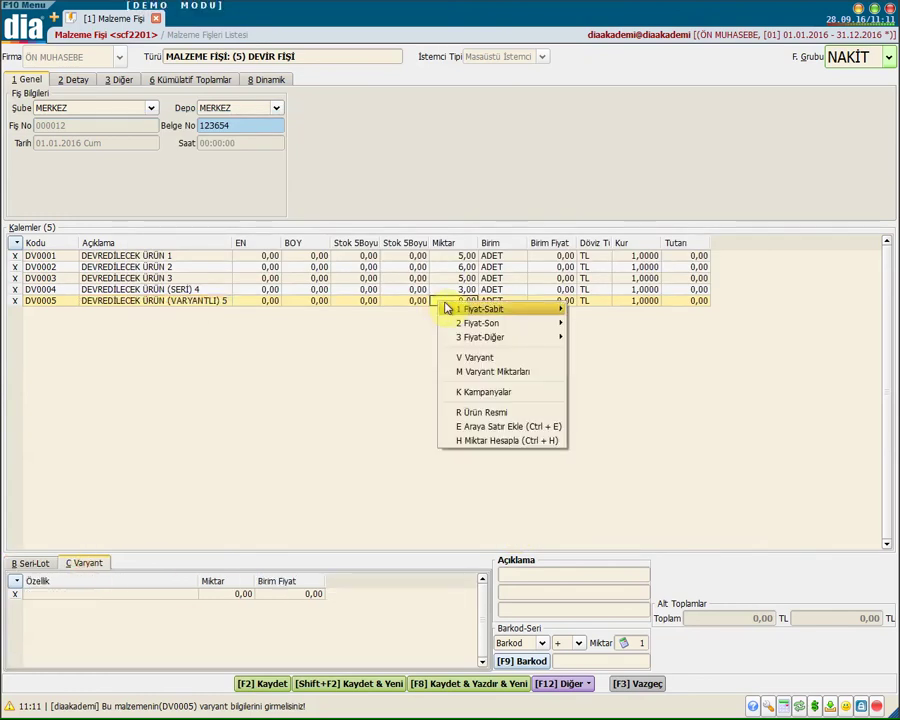
left_click(509, 359)
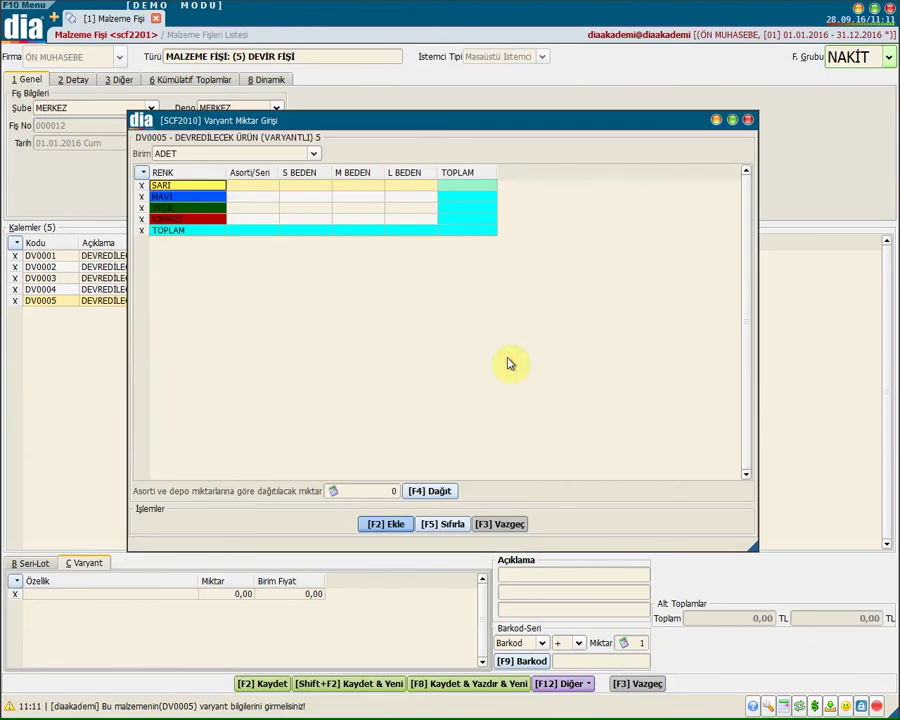
- Enter an Asorti/Seri quantity of 5 for SARI, MAVİ, YEŞİL and KIRMIZI, and add these variants to the DV0005 line
left_click(250, 185)
type("5")
key("Return")
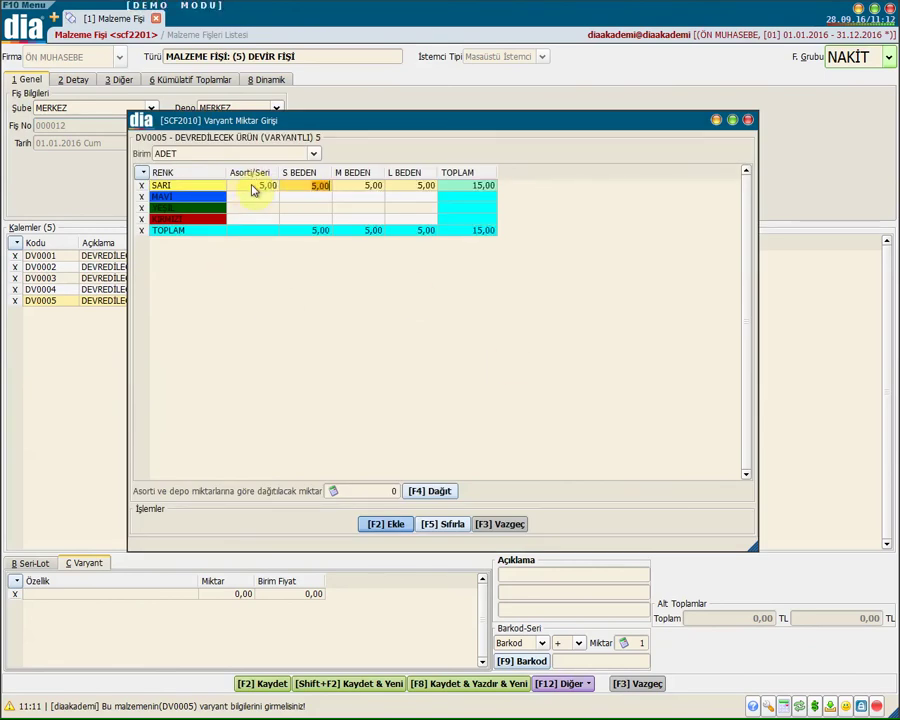
left_click(252, 196)
type("5")
key("Return")
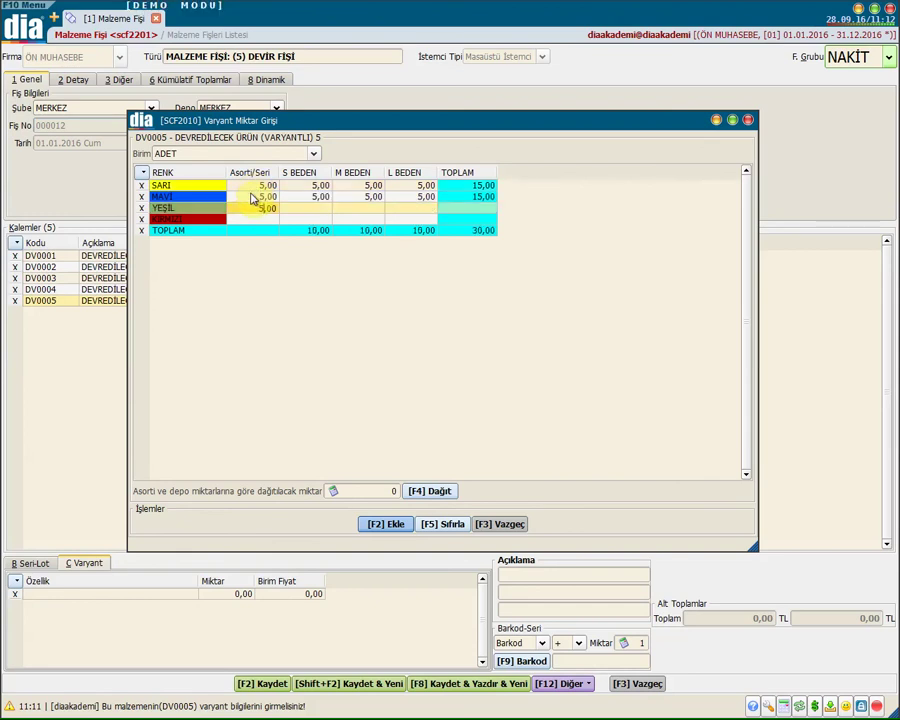
key("Return")
type("5")
key("Return")
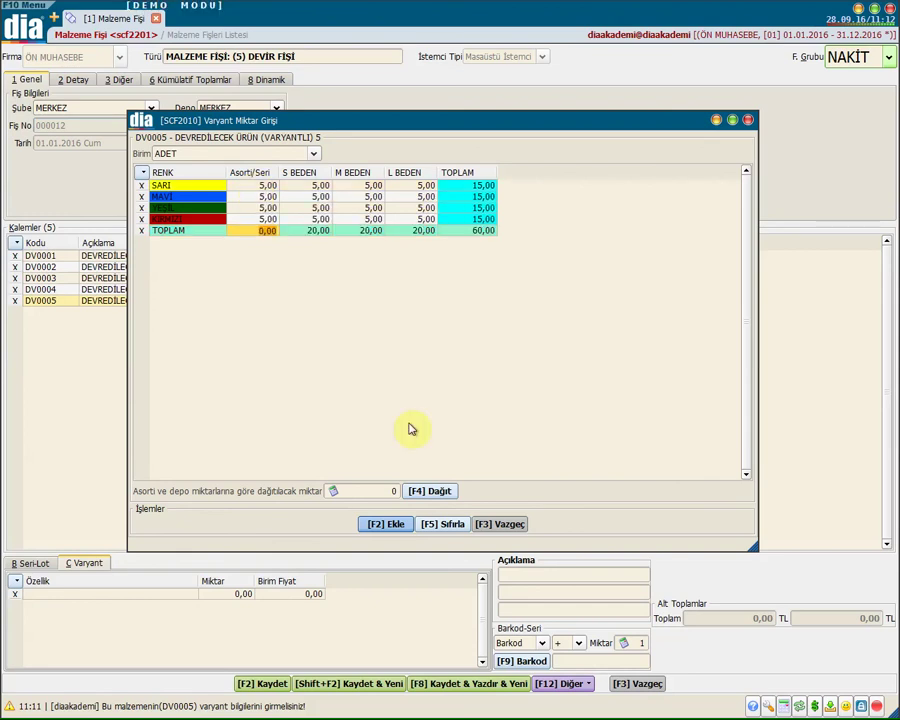
left_click(378, 527)
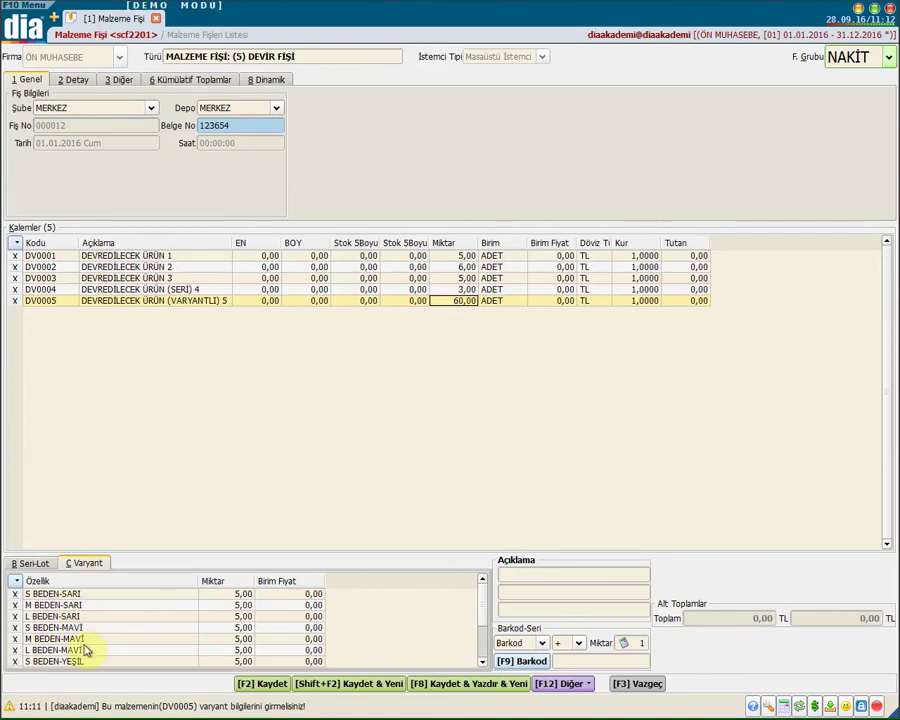
scroll(85, 650, "down", 2)
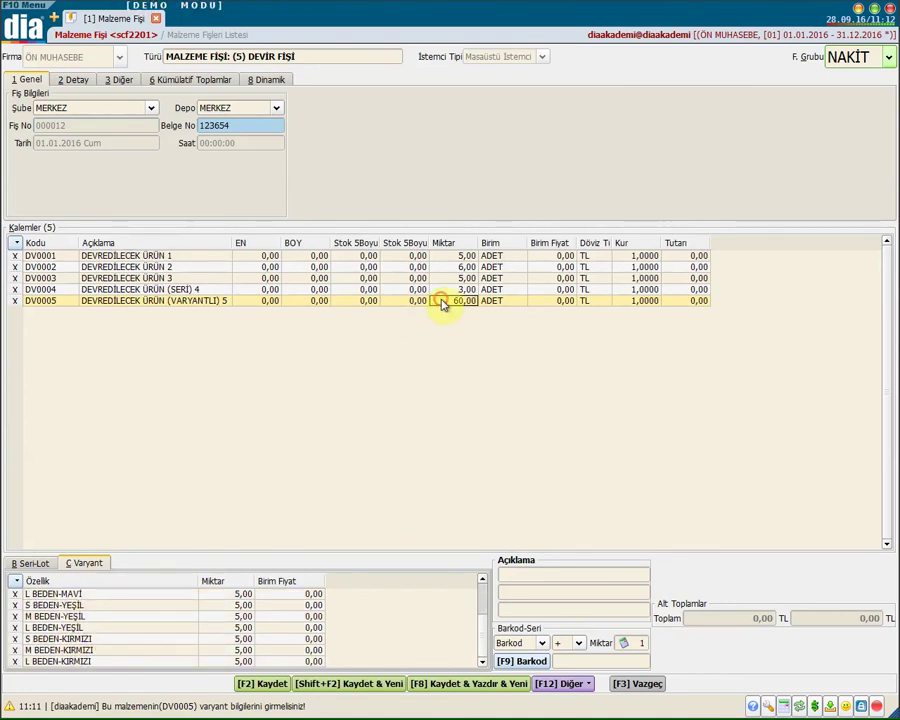
- Enter DENEME as the first description line of the voucher
left_click(510, 572)
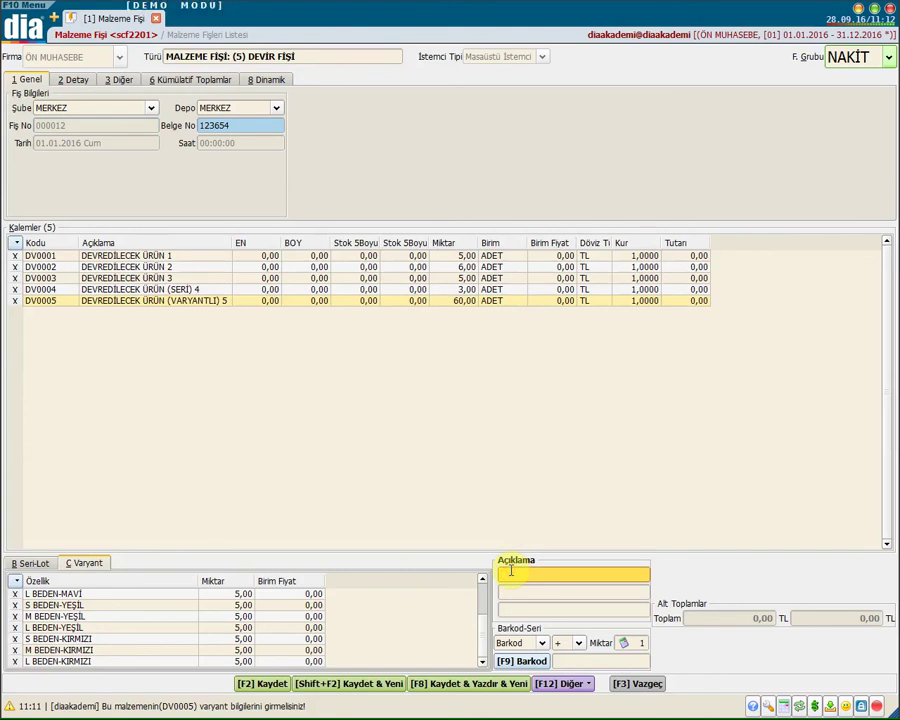
type("DENEME")
key("Tab")
key("Tab")
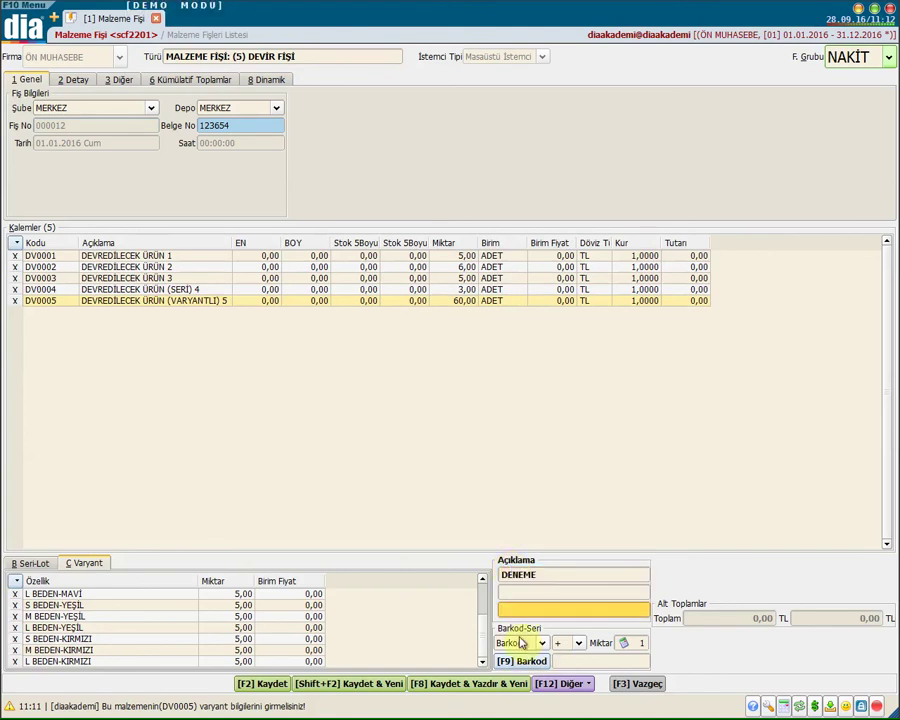
- Add the product A ÜRÜNÜ to the voucher lines by its barcode and save the voucher
left_click(578, 663)
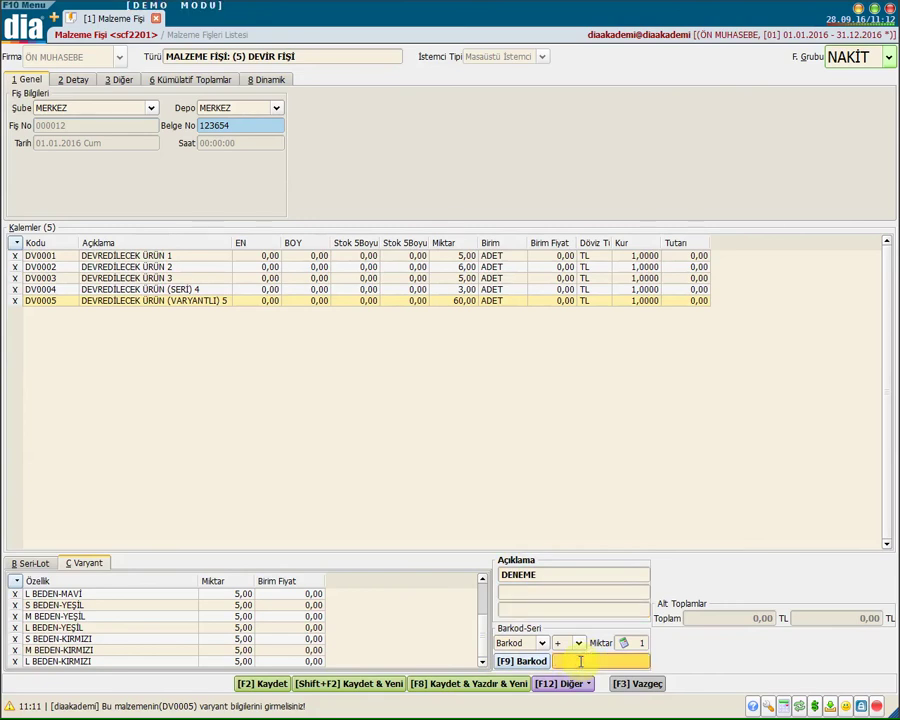
key("Return")
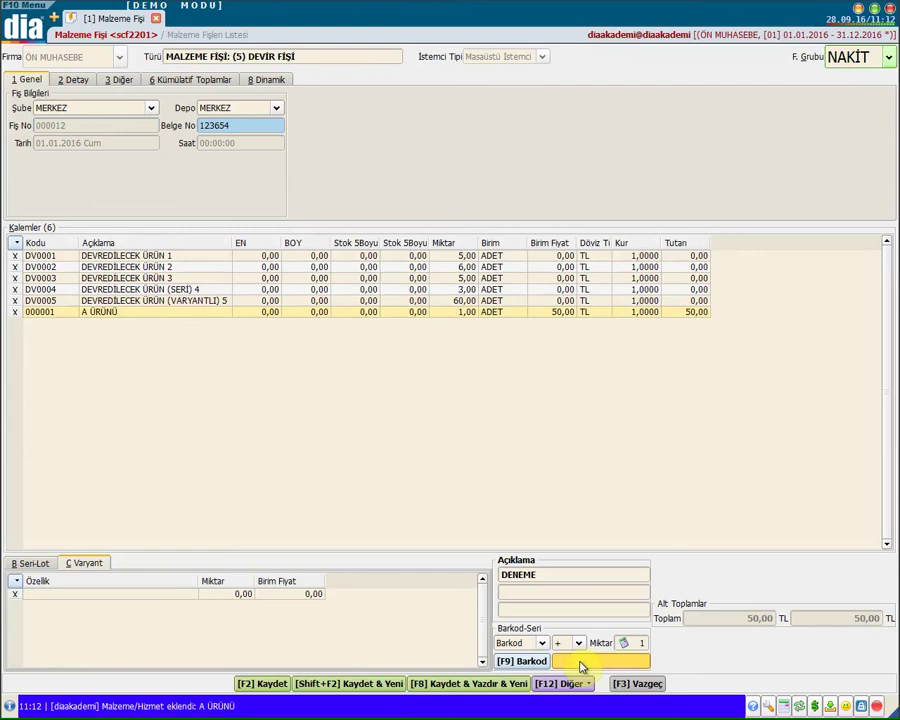
left_click(467, 313)
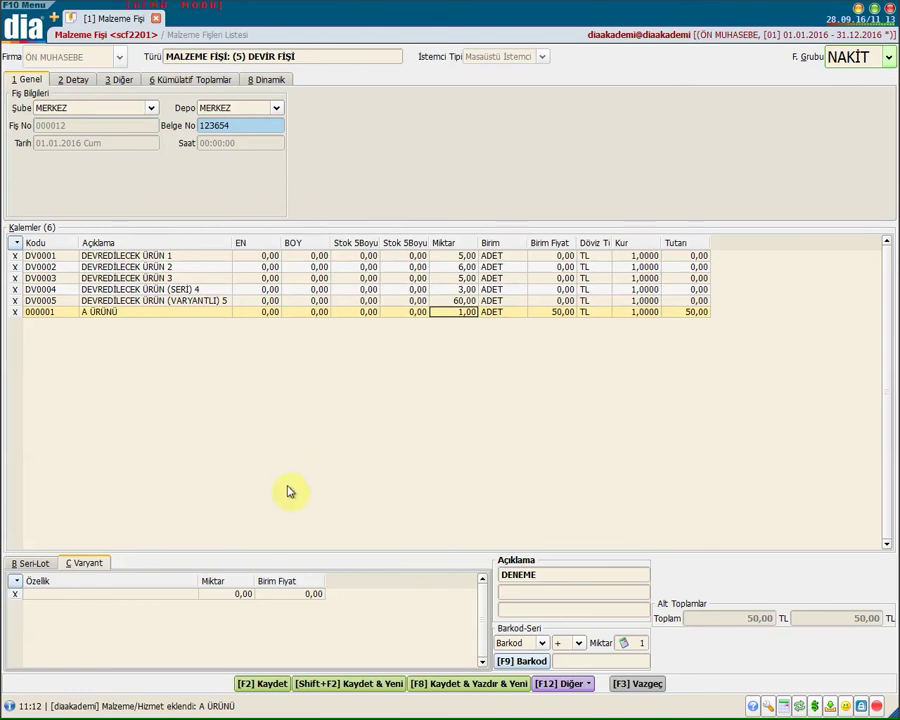
key("F2")
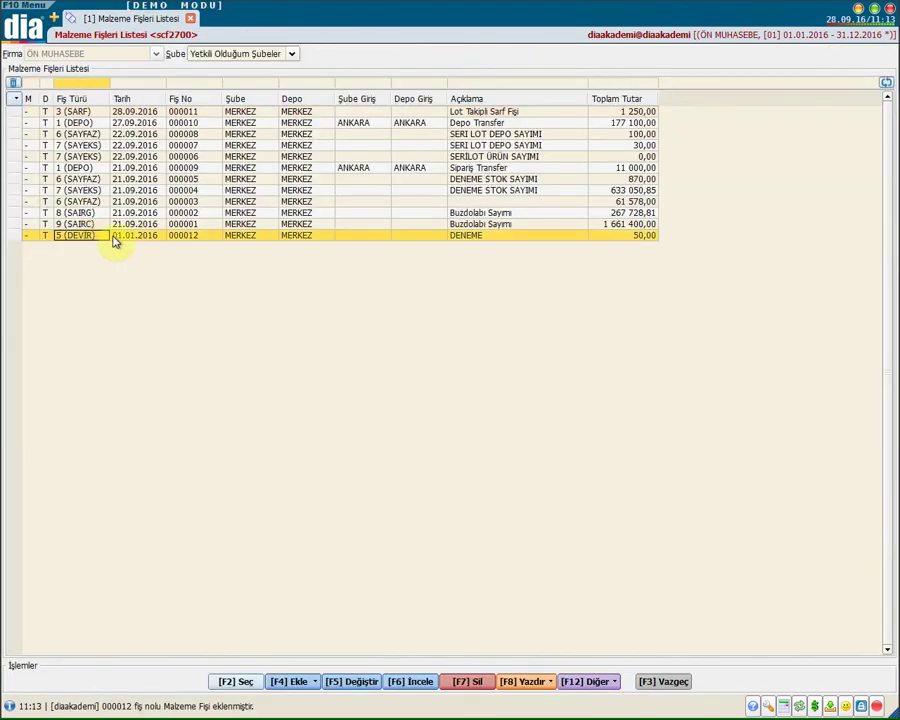
- Check the date, description and total amount of the saved DEVİR voucher in the voucher list
left_click(144, 237)
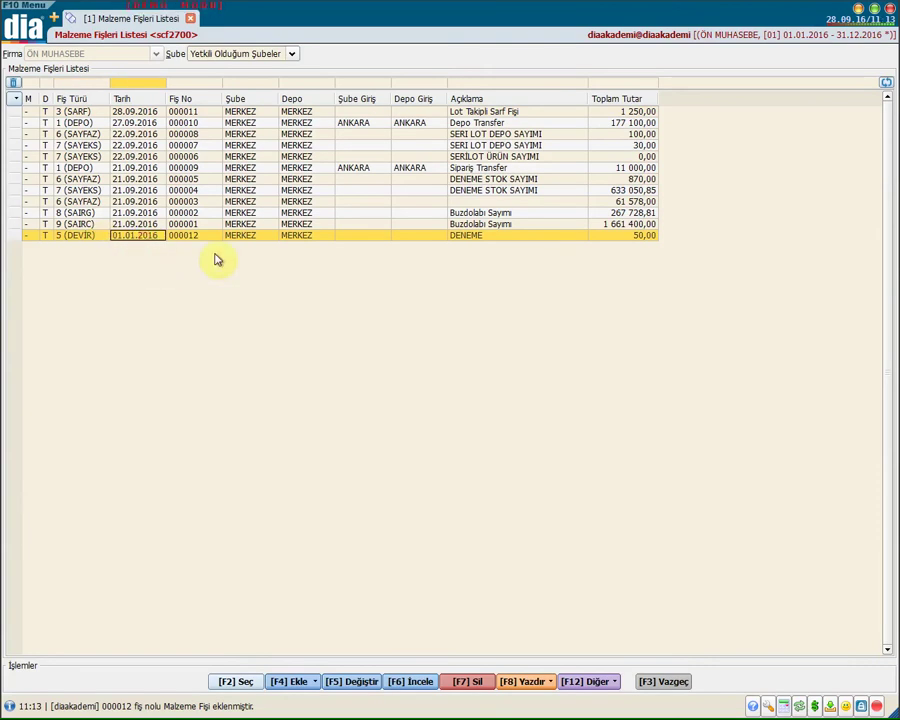
left_click(461, 237)
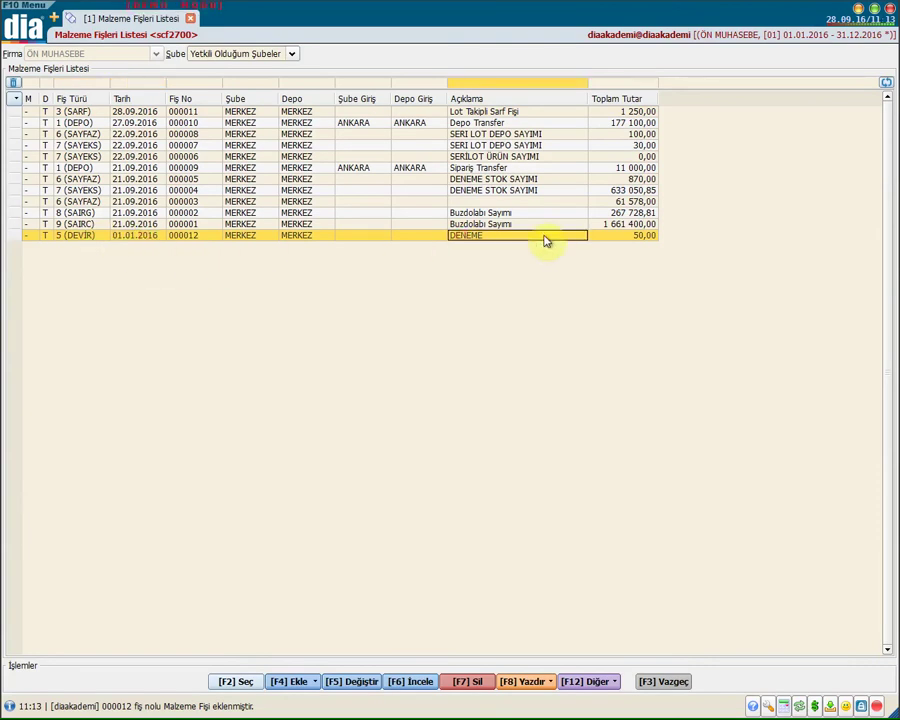
left_click(608, 240)
- Open the Stok-Malzeme Listesi in a new tab
left_click(54, 18)
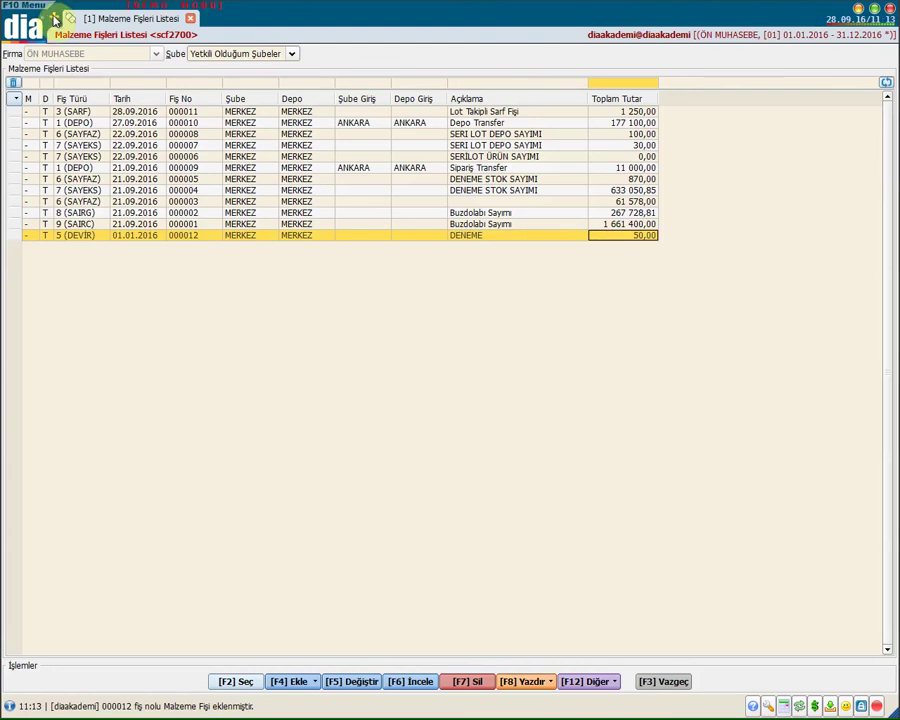
left_click(345, 110)
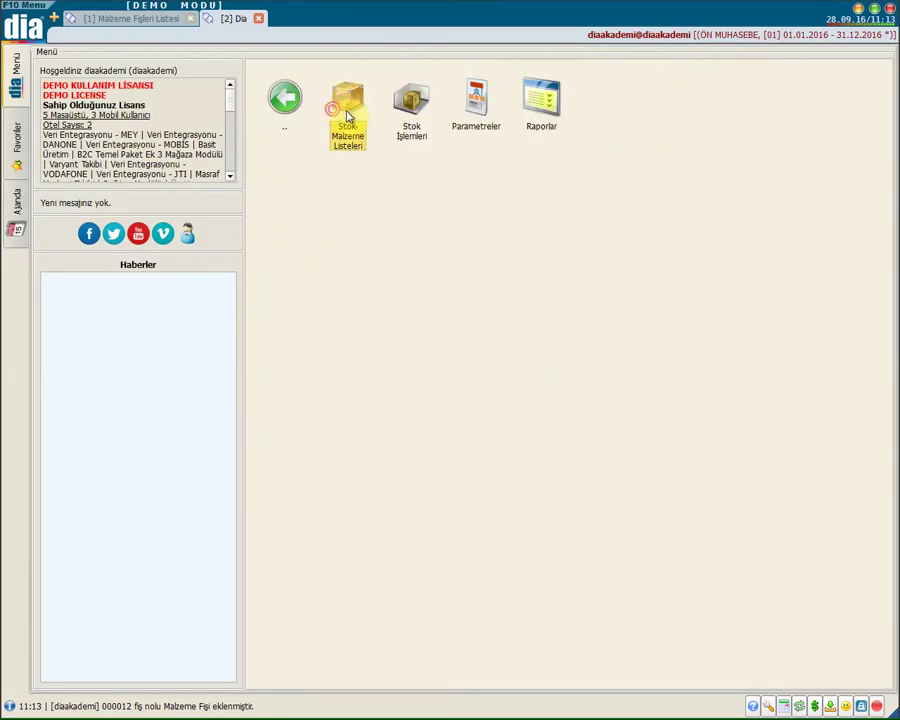
left_click(347, 112)
left_click(347, 112)
- Find the carried-over DV materials in the stock list and open the material movements of DV0002
scroll(60, 516, "down", 5)
left_click(62, 521)
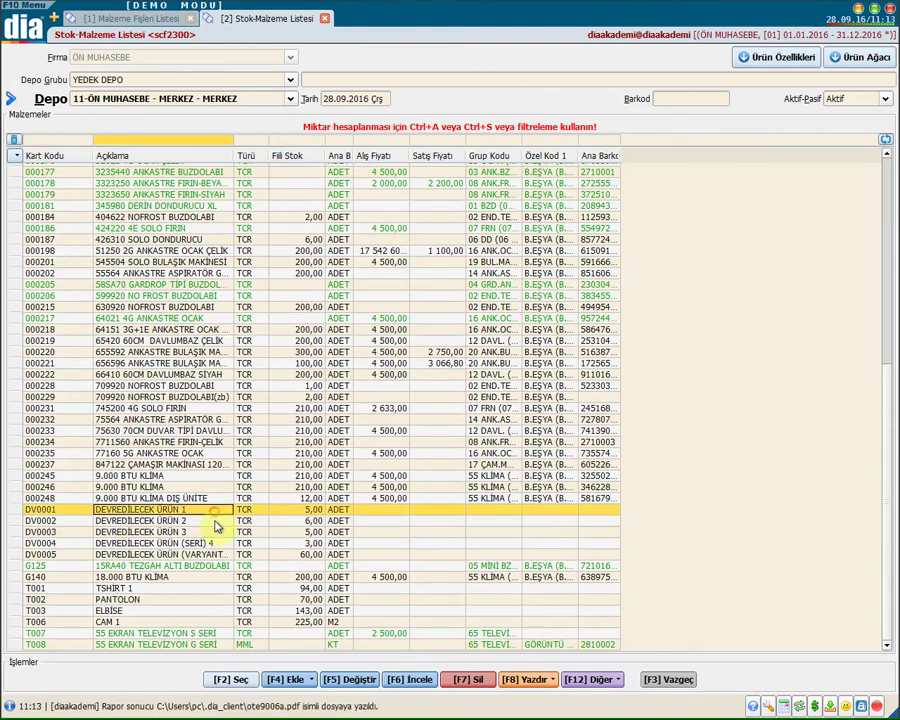
left_click(208, 525)
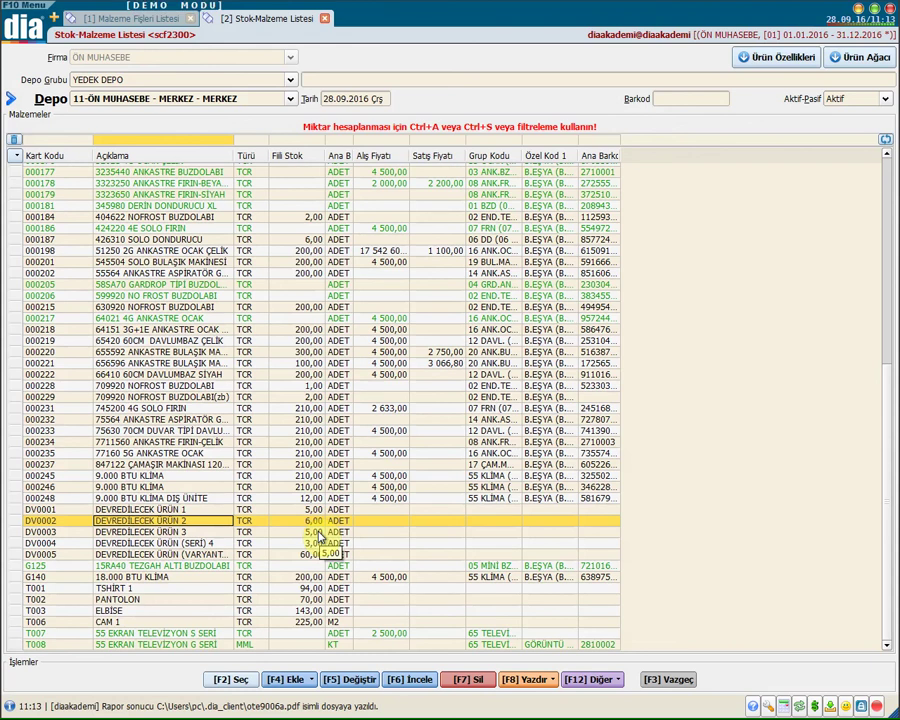
key("ctrl+h")
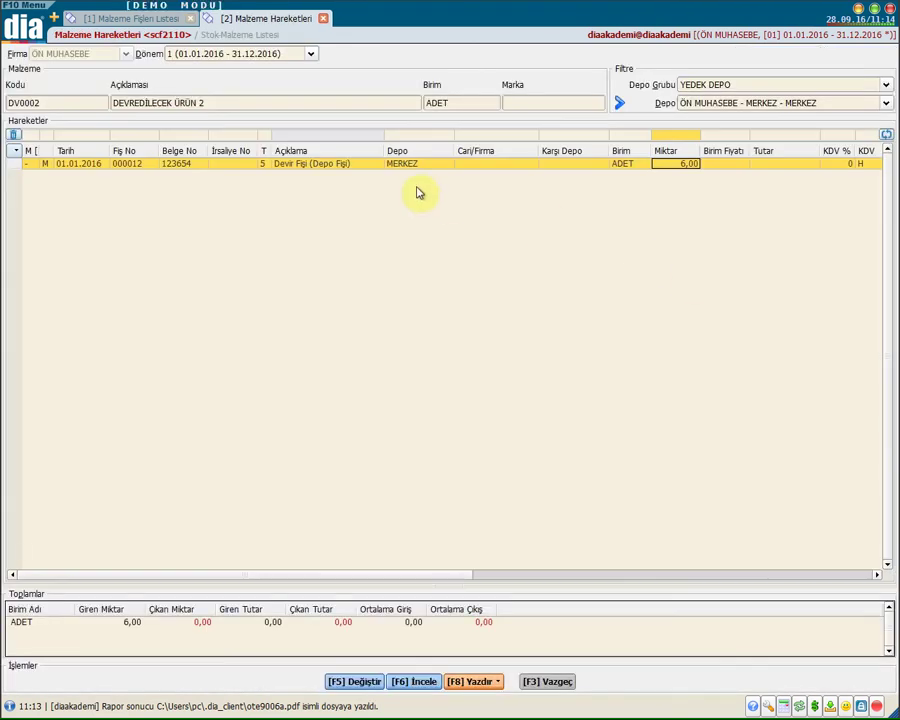